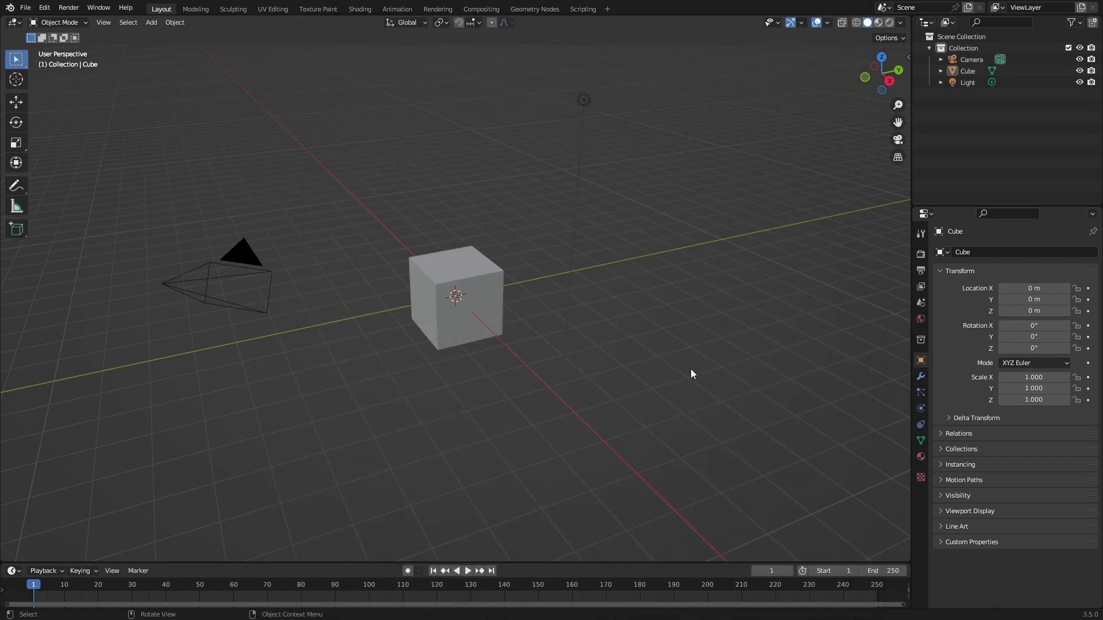
Open the recent duck pond project 1-2-1.blend
{"action": "left_click", "coordinate": [26, 8]}
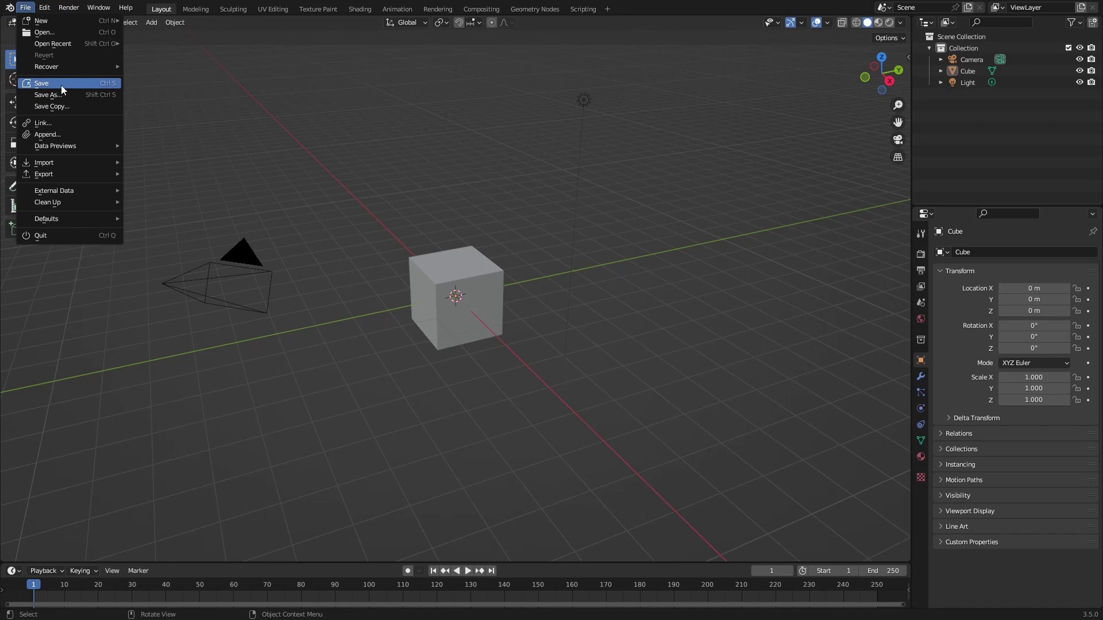
{"action": "mouse_move", "coordinate": [73, 43]}
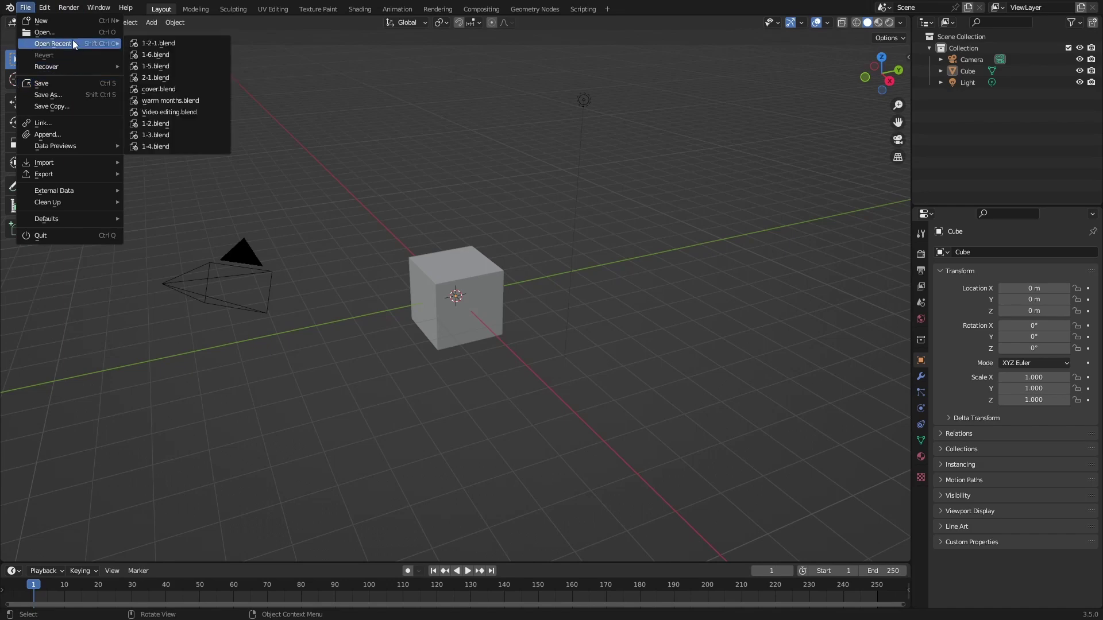
{"action": "left_click", "coordinate": [185, 43]}
Enlarge the 3D view, preview it in Rendered shading, and render frame 51
{"action": "left_click_drag", "start_coordinate": [553, 336], "coordinate": [552, 493]}
{"action": "key", "text": "z"}
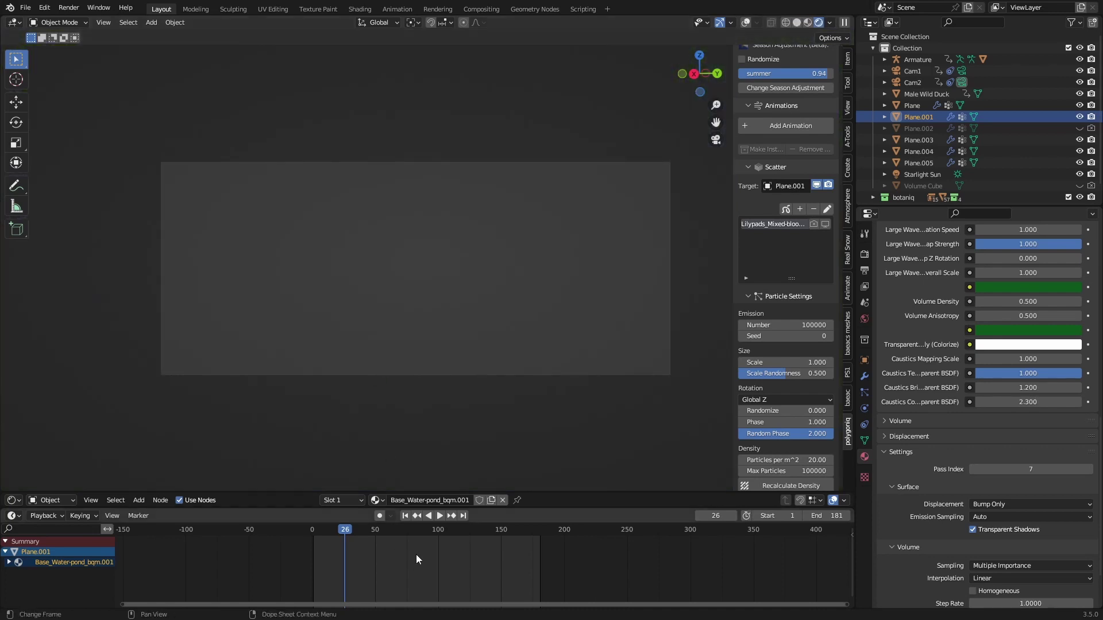
{"action": "left_click", "coordinate": [525, 532]}
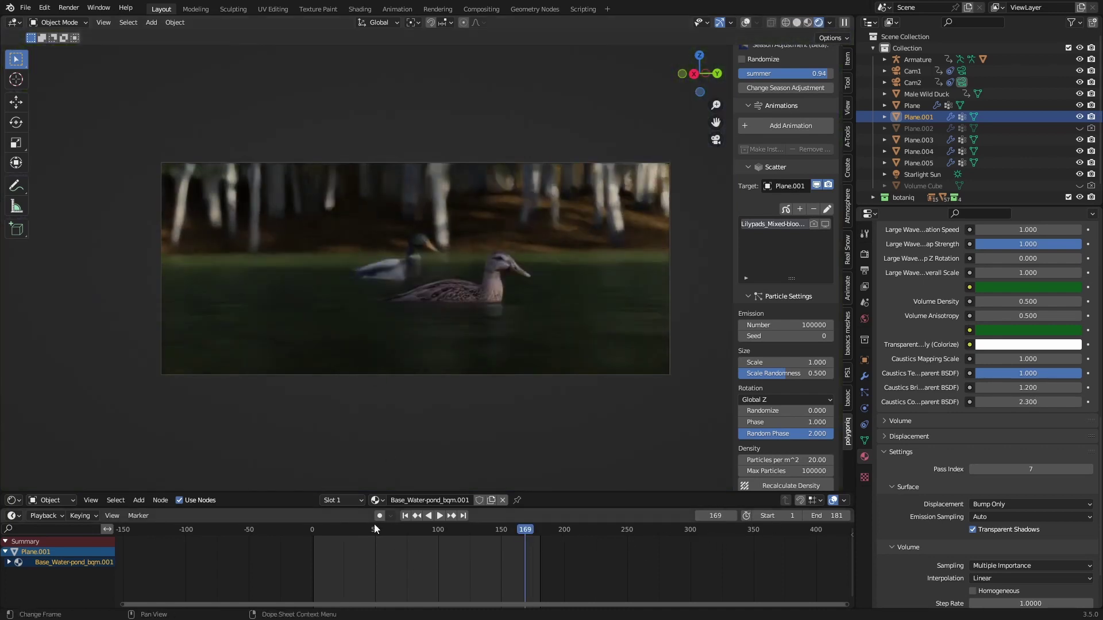
{"action": "left_click", "coordinate": [367, 525]}
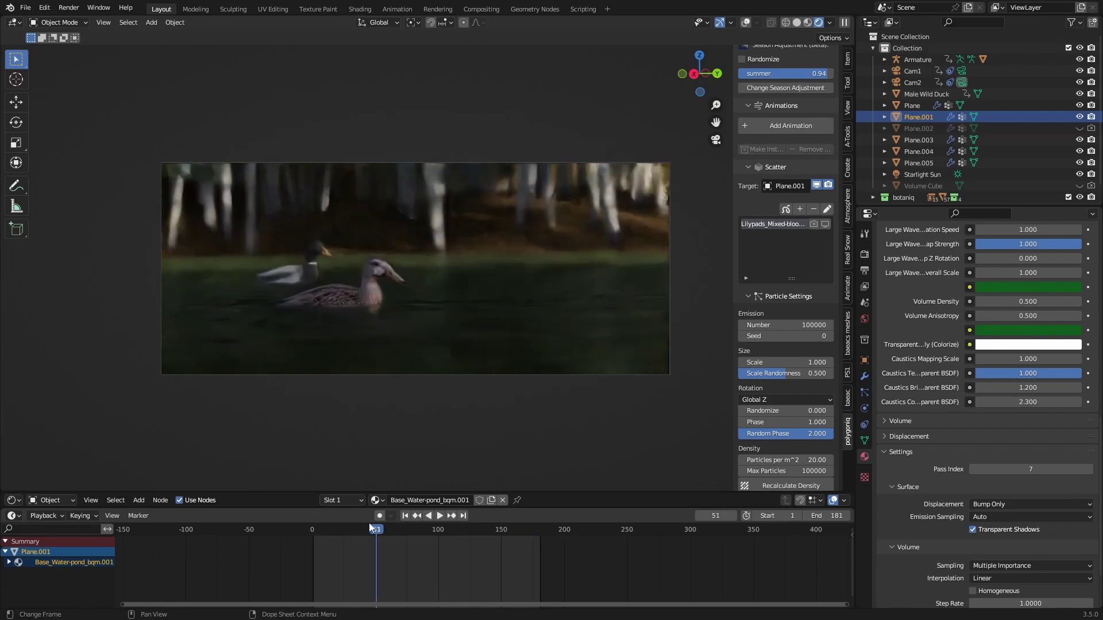
{"action": "key", "text": "F12"}
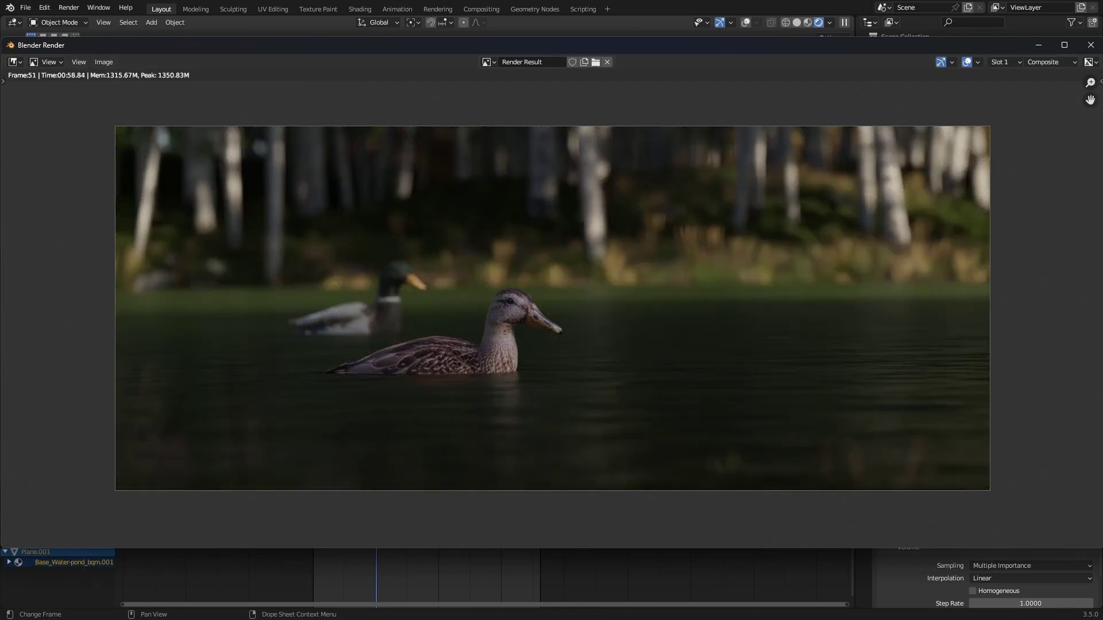
In Calculator, compute 1 × 180, divide by 60 to get 3, then close it
{"action": "key", "text": "shift+alt+s"}
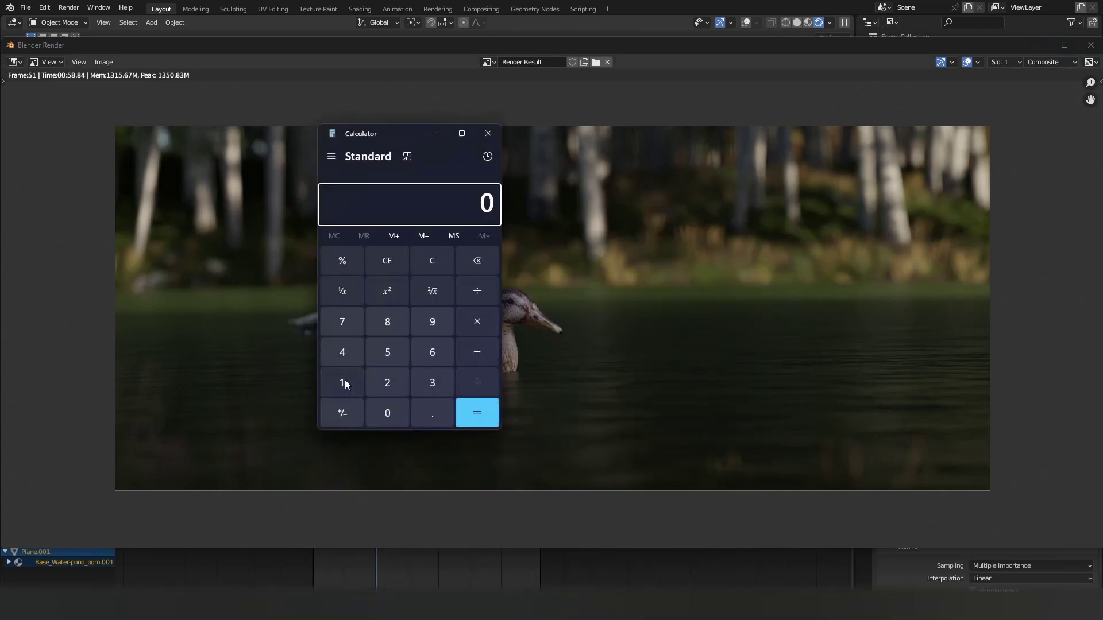
{"action": "left_click", "coordinate": [342, 382]}
{"action": "type", "text": "180"}
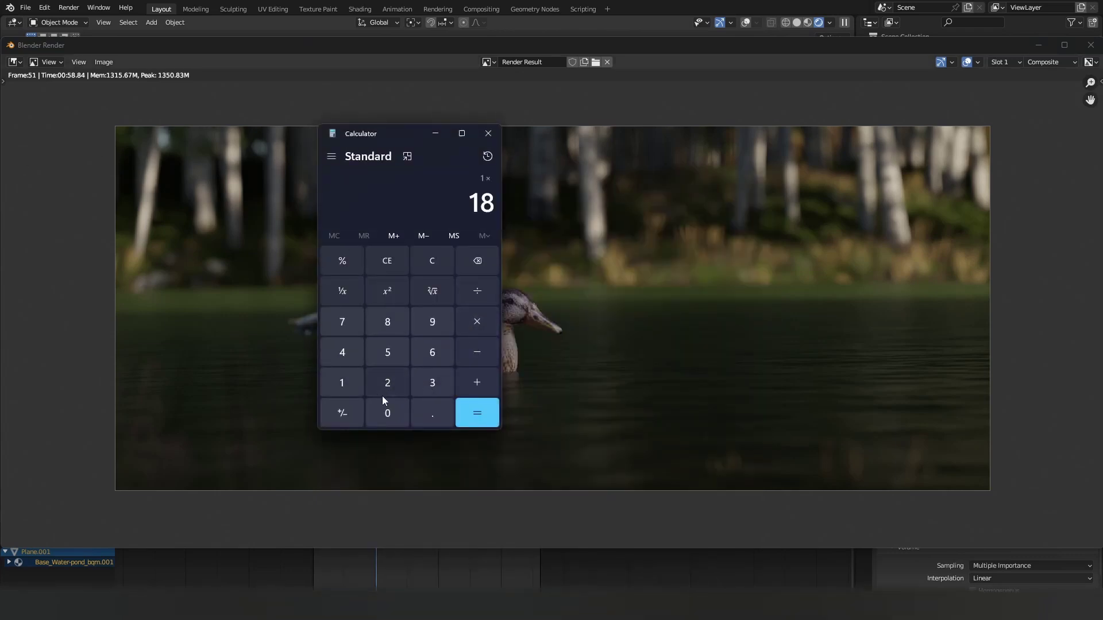
{"action": "left_click", "coordinate": [485, 408]}
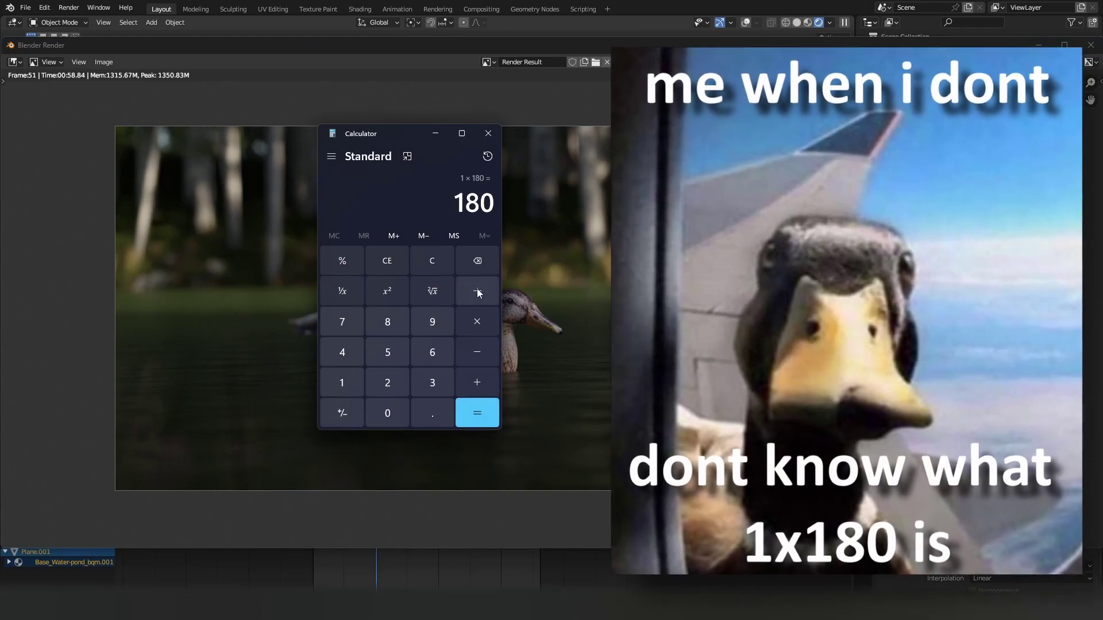
{"action": "left_click", "coordinate": [477, 290]}
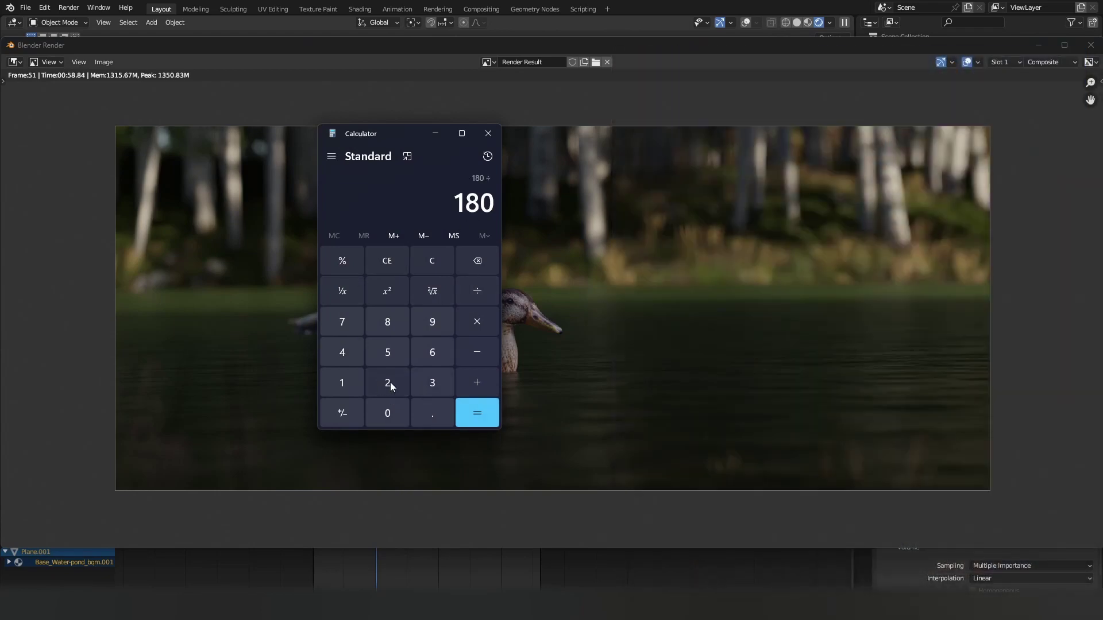
{"action": "type", "text": "6"}
{"action": "left_click", "coordinate": [400, 413]}
{"action": "left_click", "coordinate": [476, 412]}
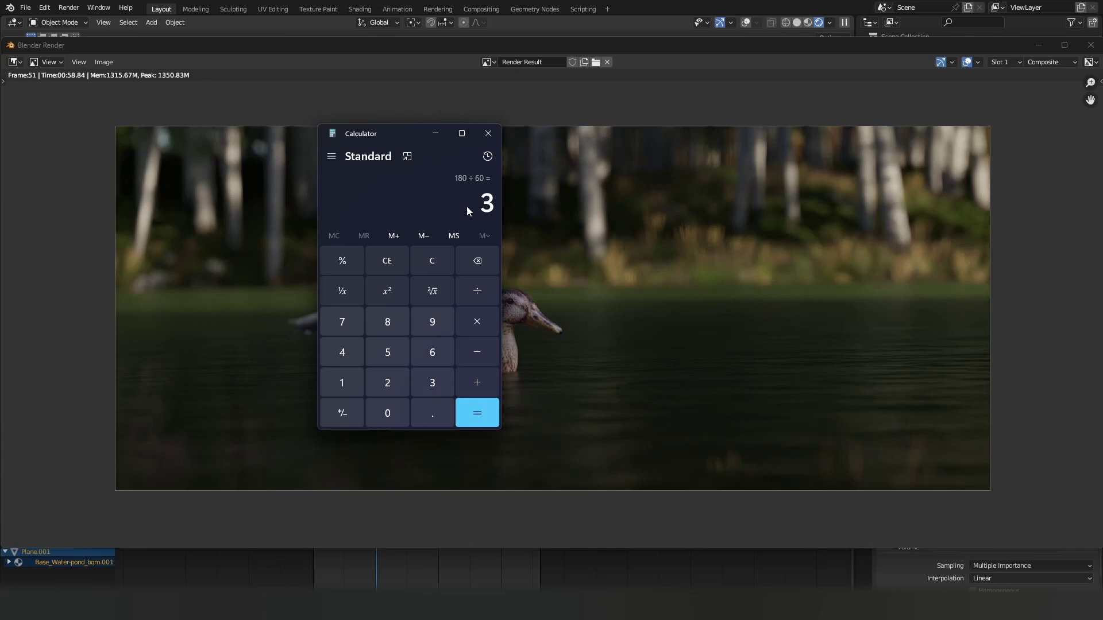
{"action": "double_click", "coordinate": [489, 203]}
{"action": "left_click", "coordinate": [497, 119]}
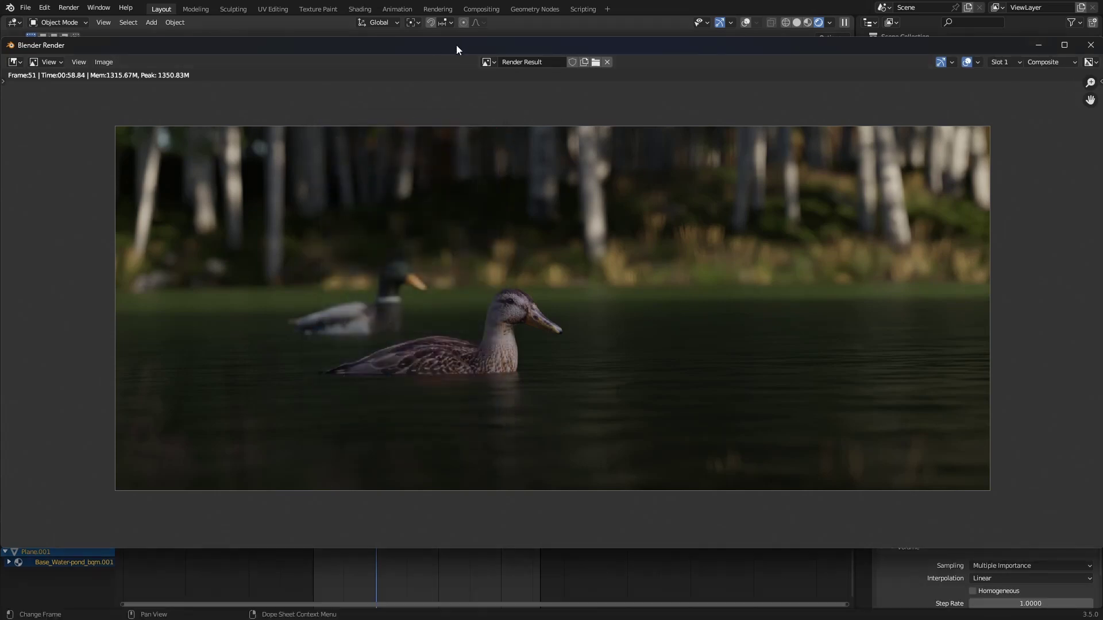
Close the render window and set the Output Properties frame step to 2
{"action": "left_click", "coordinate": [1090, 45]}
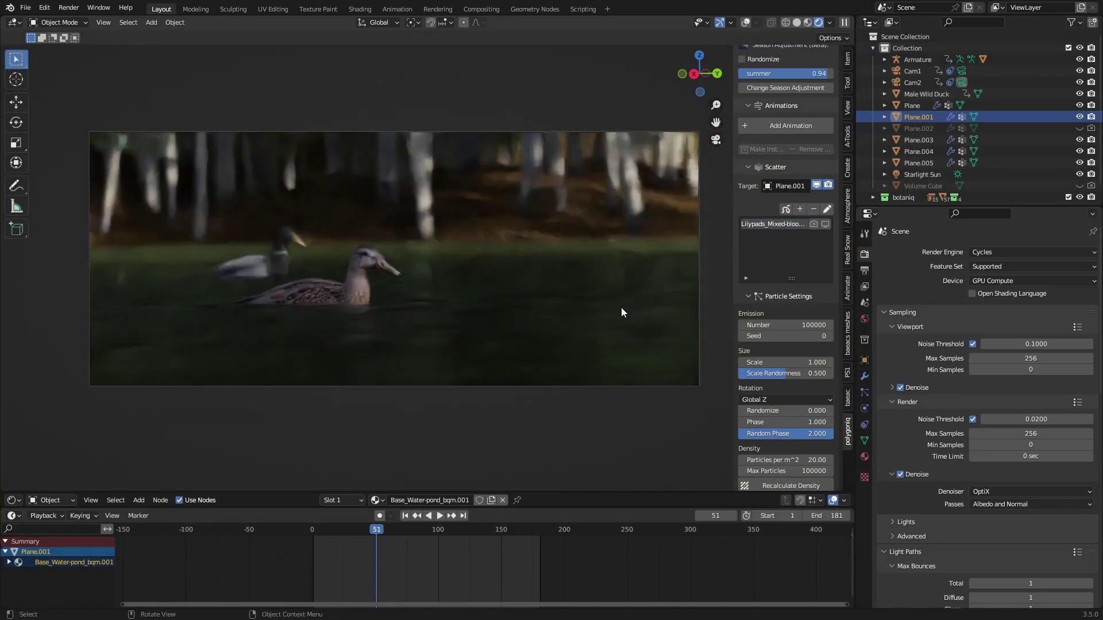
{"action": "left_click", "coordinate": [864, 271]}
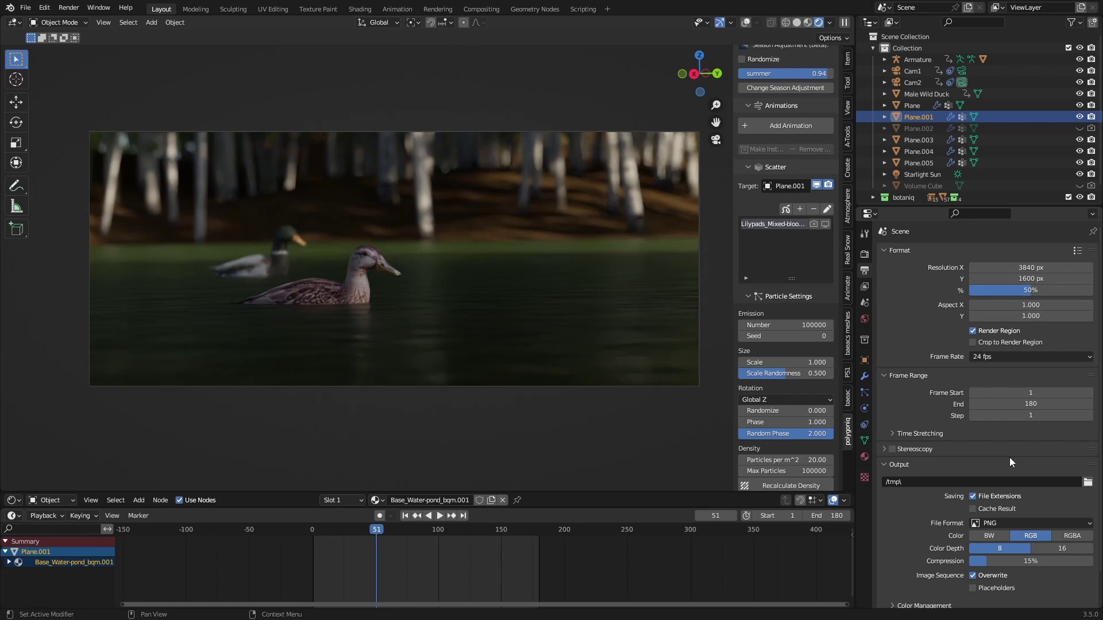
{"action": "scroll", "coordinate": [894, 482], "scroll_direction": "down", "scroll_amount": 2}
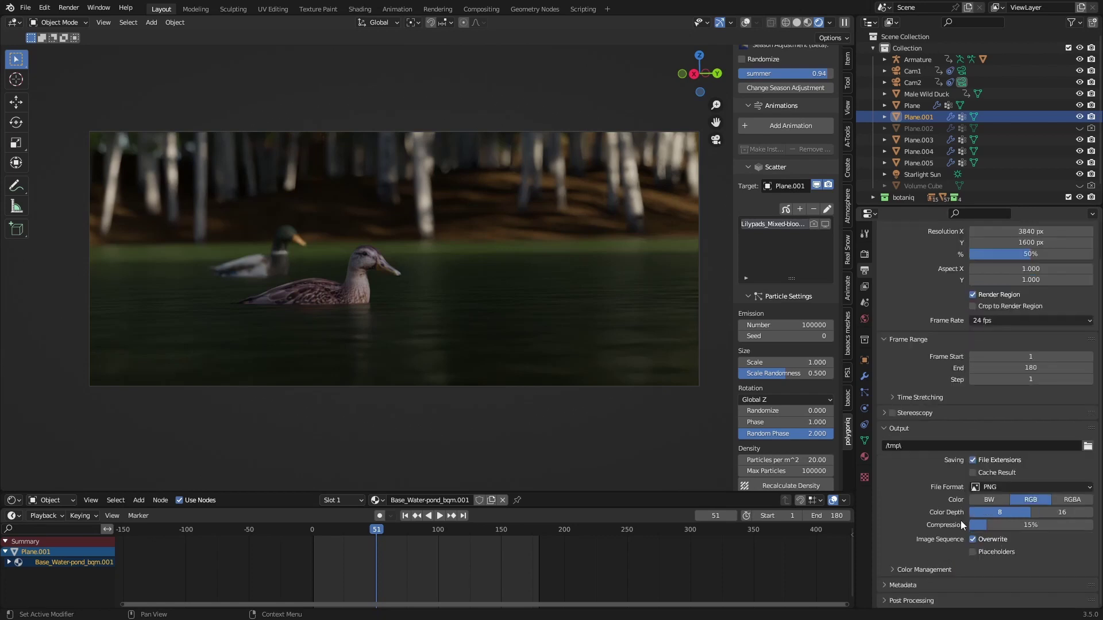
{"action": "scroll", "coordinate": [919, 502], "scroll_direction": "up", "scroll_amount": 2}
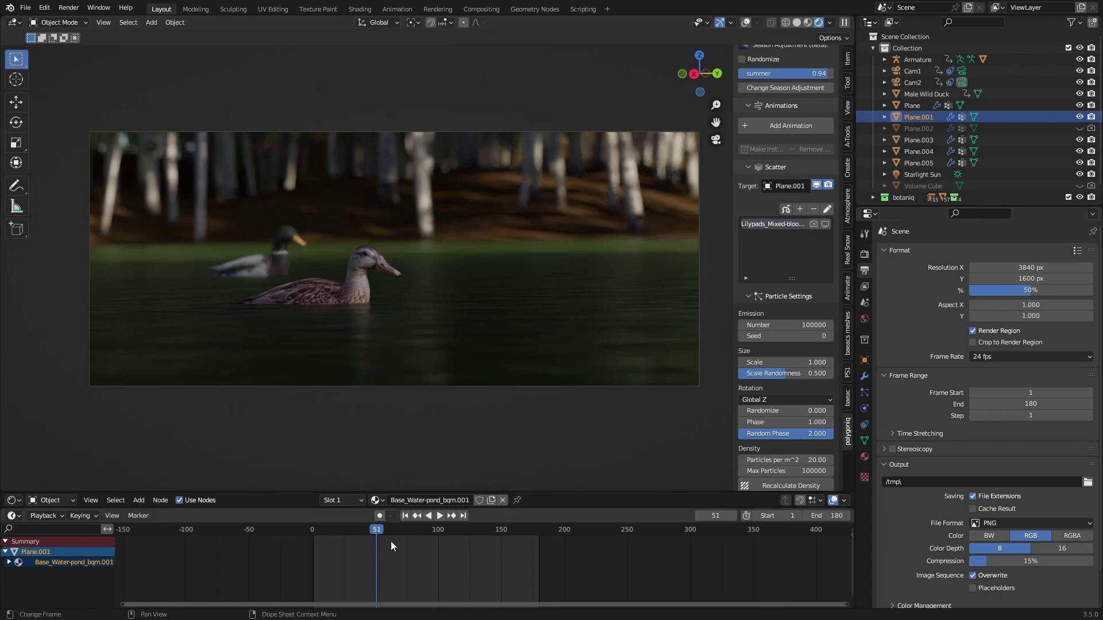
{"action": "left_click", "coordinate": [1019, 415]}
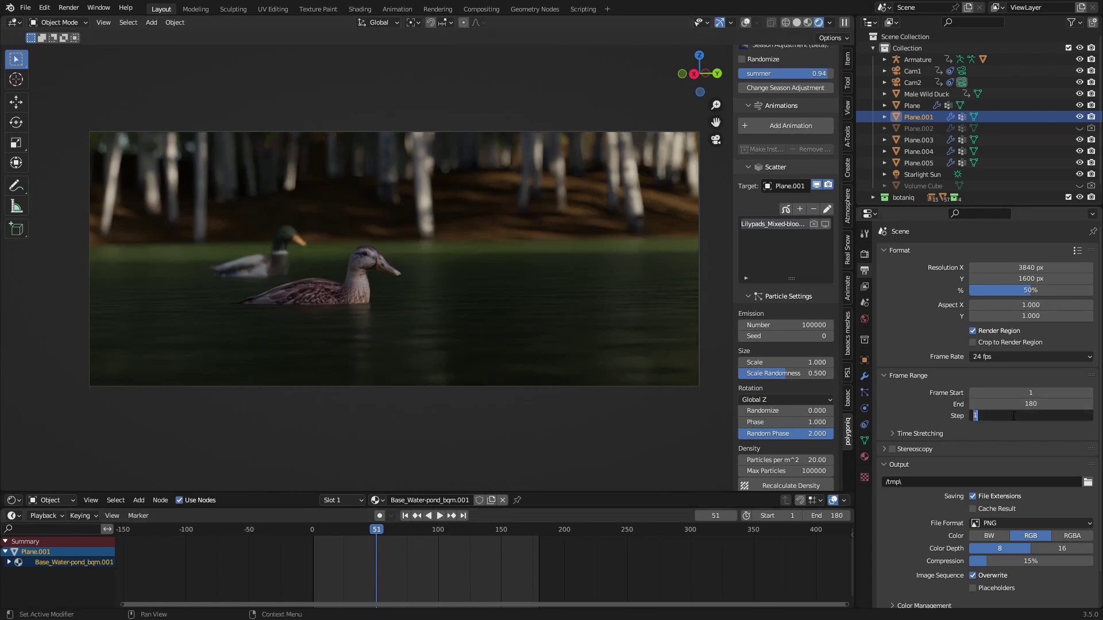
{"action": "type", "text": "2"}
{"action": "key", "text": "Return"}
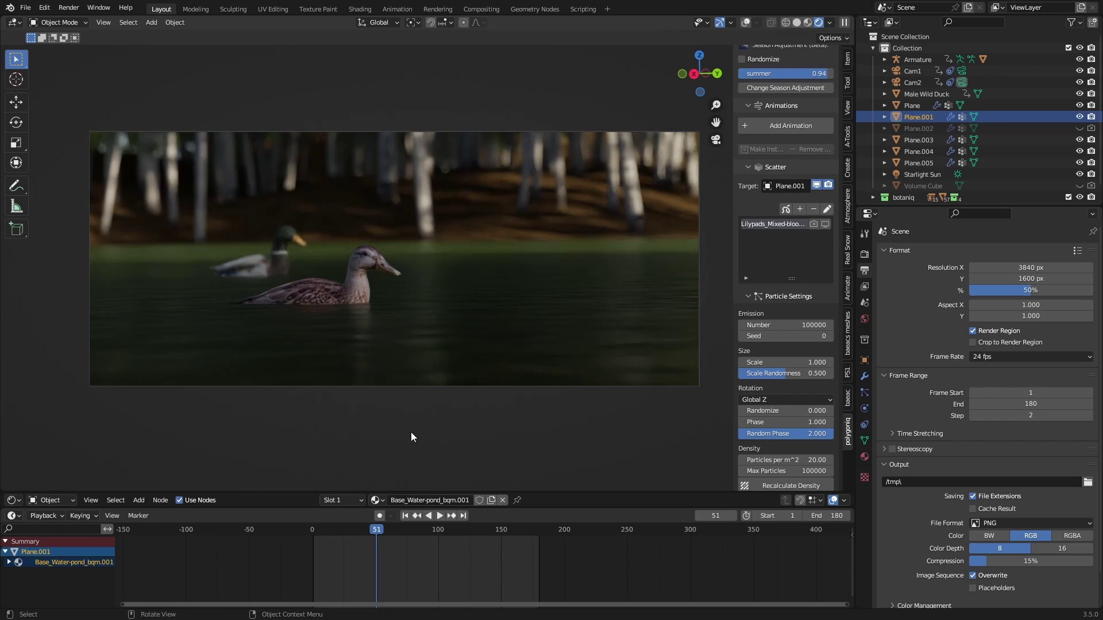
Play the animation briefly, then step through frames 1 to 5
{"action": "left_click", "coordinate": [315, 529]}
{"action": "key", "text": "space"}
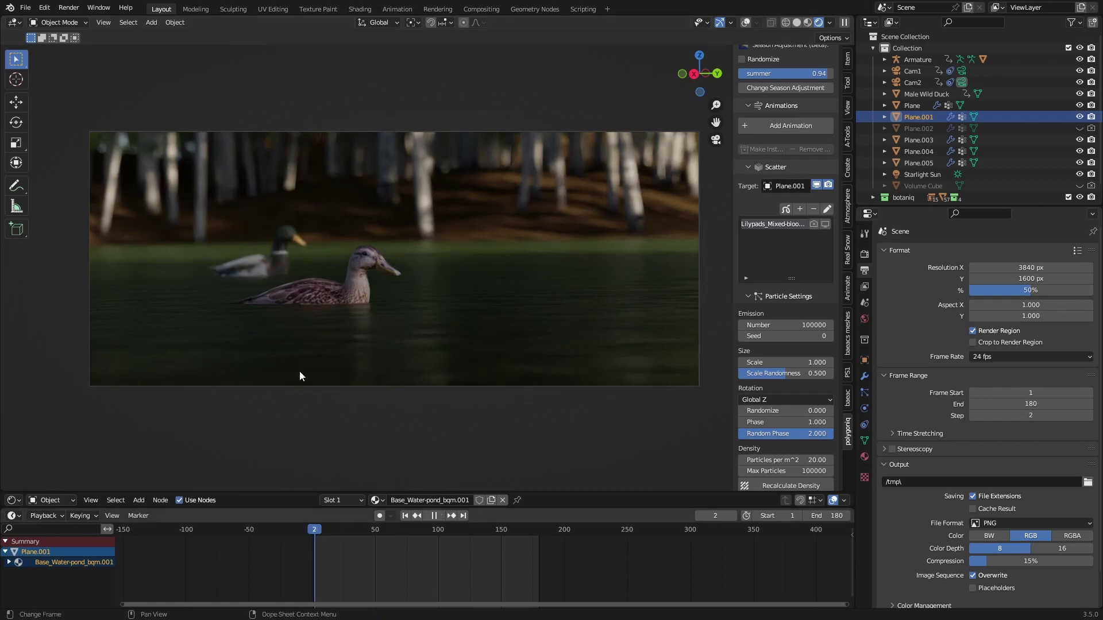
{"action": "key", "text": "space"}
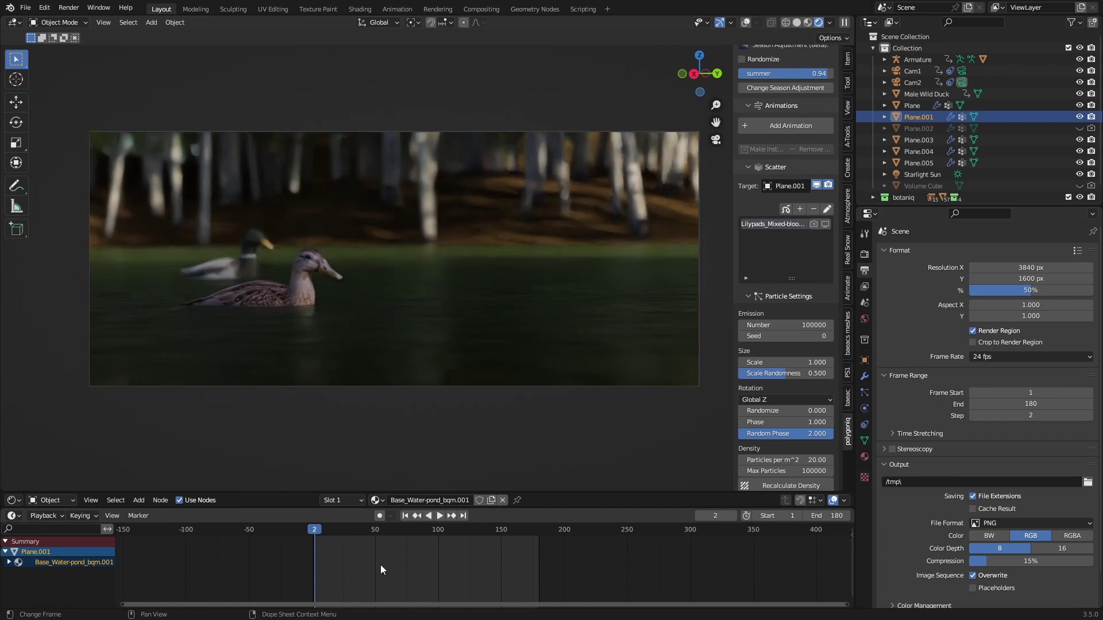
{"action": "key", "text": "Left"}
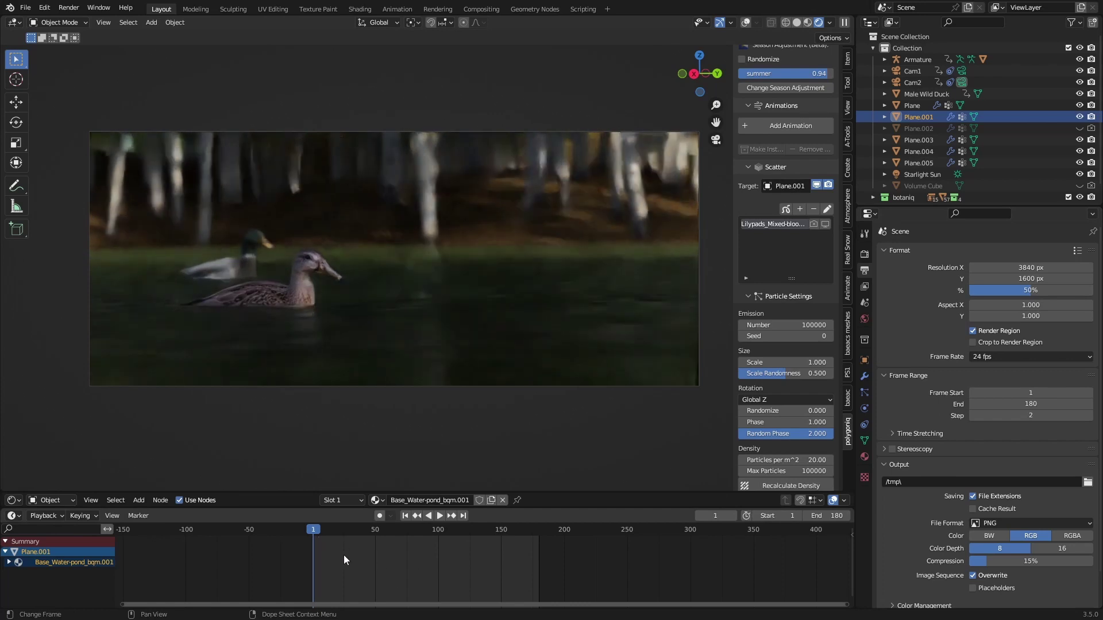
{"action": "key", "text": "Right"}
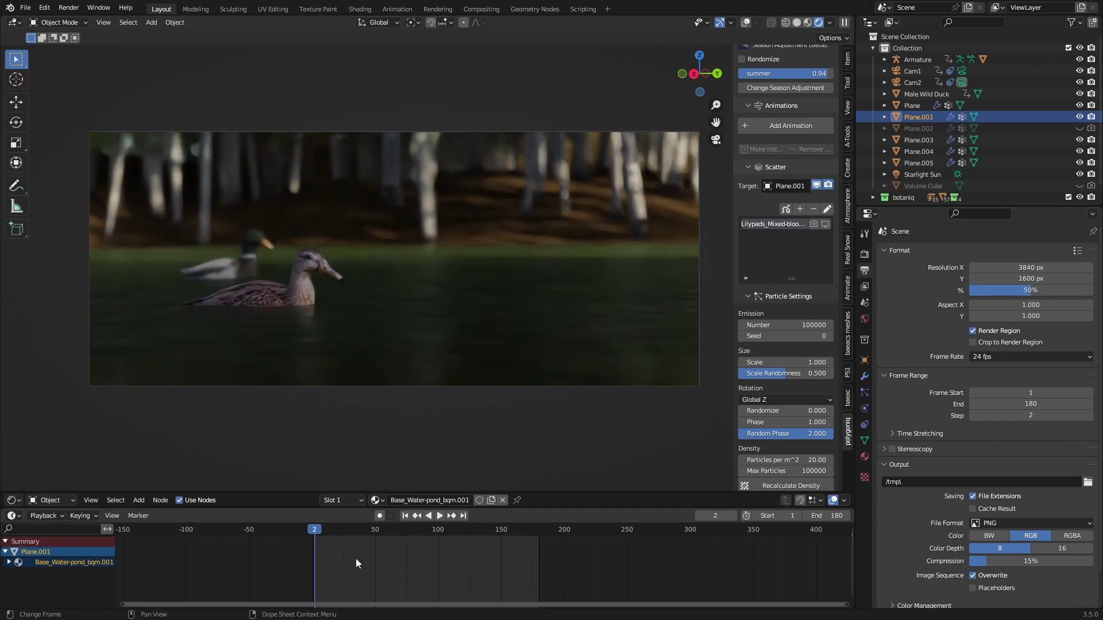
{"action": "key", "text": "Right"}
{"action": "key", "text": "Right"}
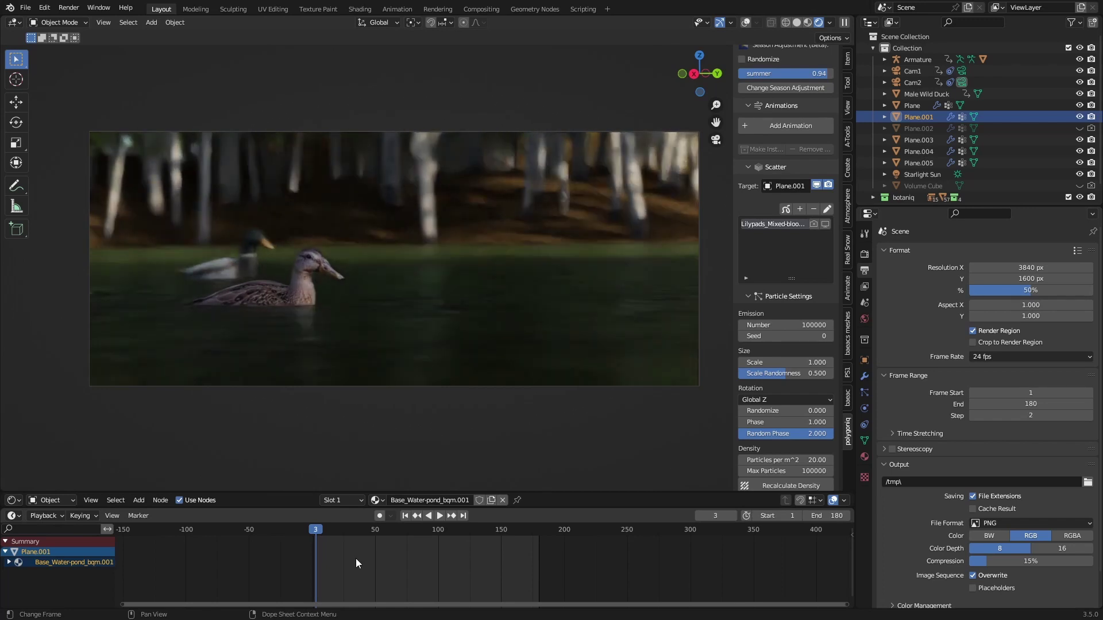
{"action": "key", "text": "Right"}
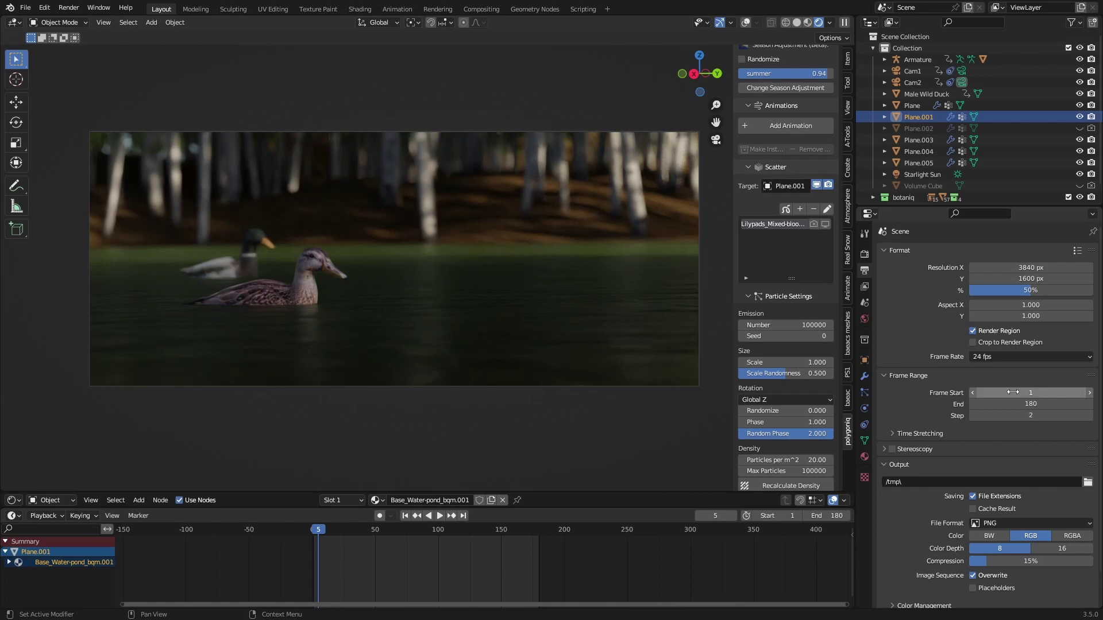
Change the frame range End value to 181
{"action": "left_click", "coordinate": [1052, 406]}
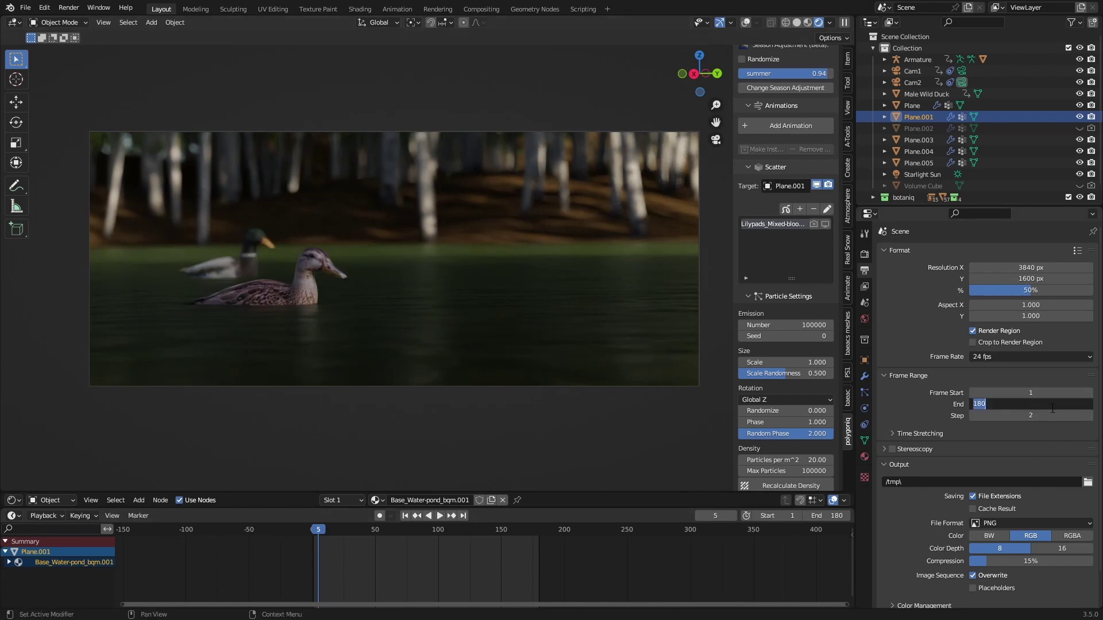
{"action": "type", "text": "18"}
{"action": "key", "text": "Return"}
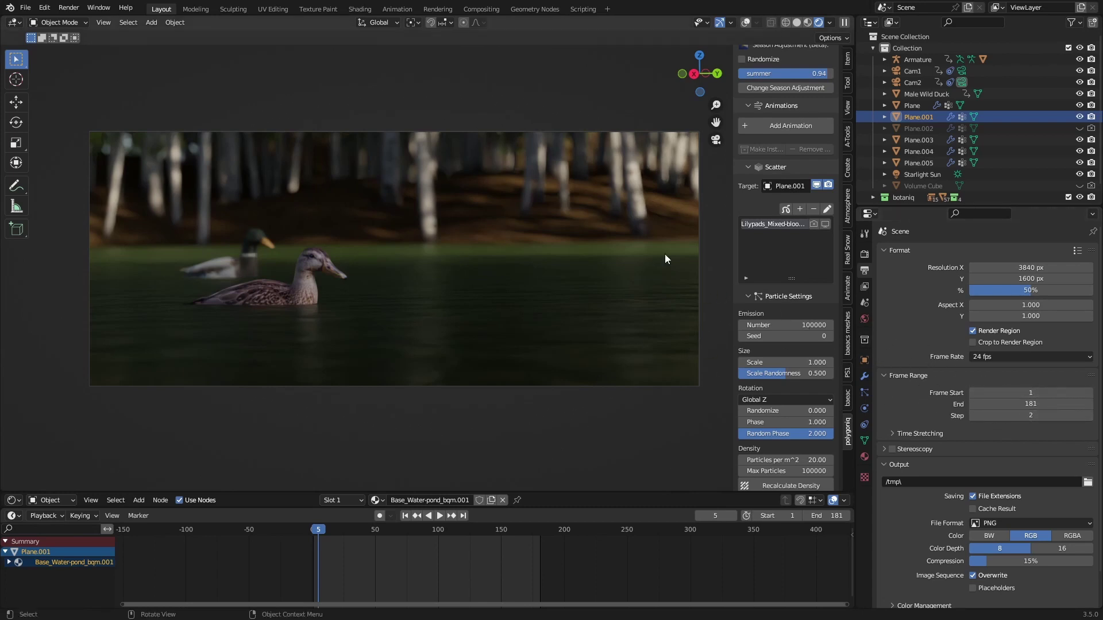
In Compositing, inspect Render Layers and the '2-3 Mist' and '2-3 Combined' PNG output nodes
{"action": "left_click", "coordinate": [481, 8]}
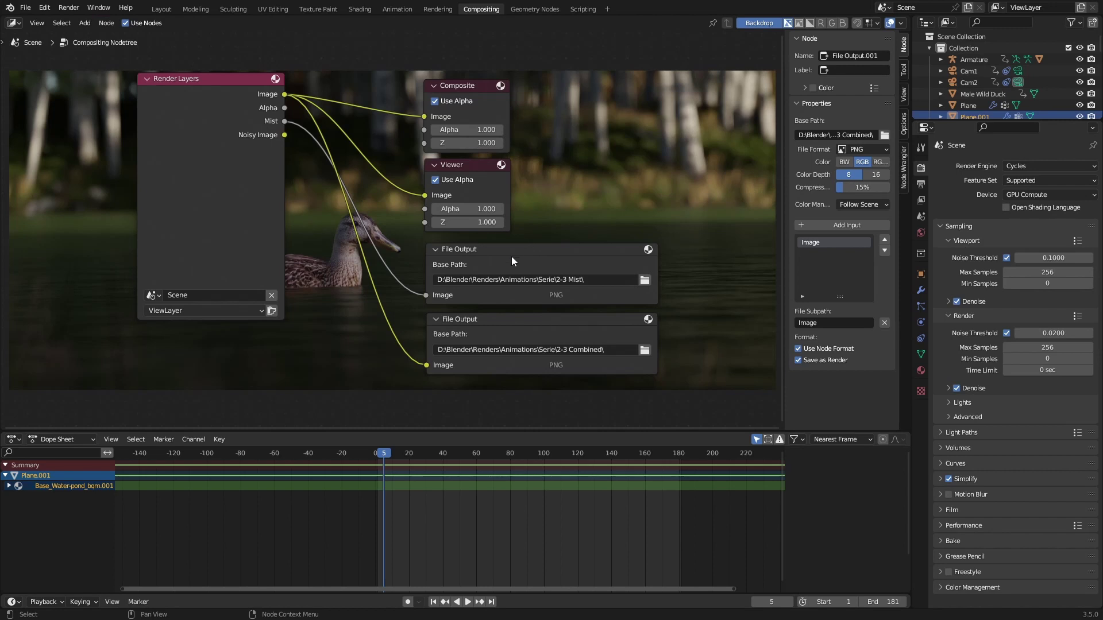
{"action": "left_click", "coordinate": [283, 128]}
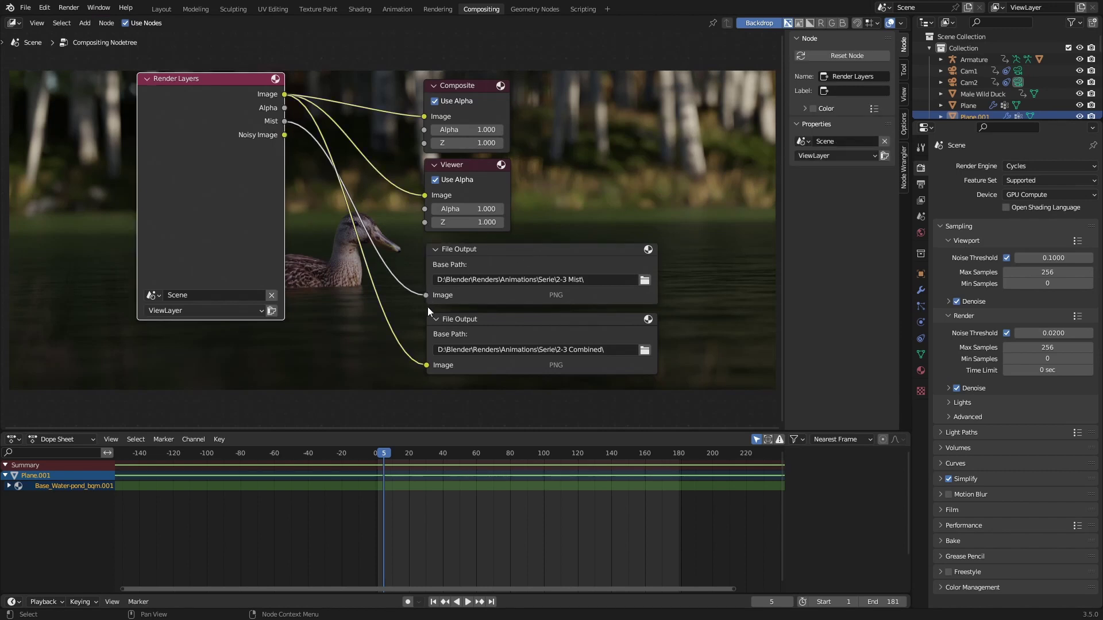
{"action": "left_click", "coordinate": [487, 257]}
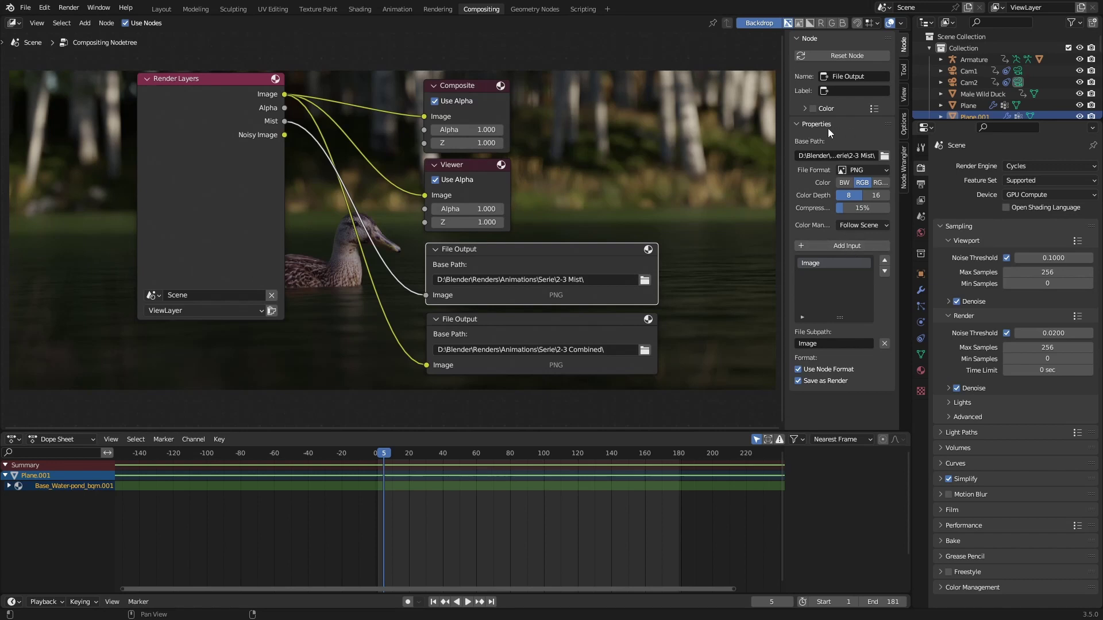
{"action": "left_click", "coordinate": [864, 170]}
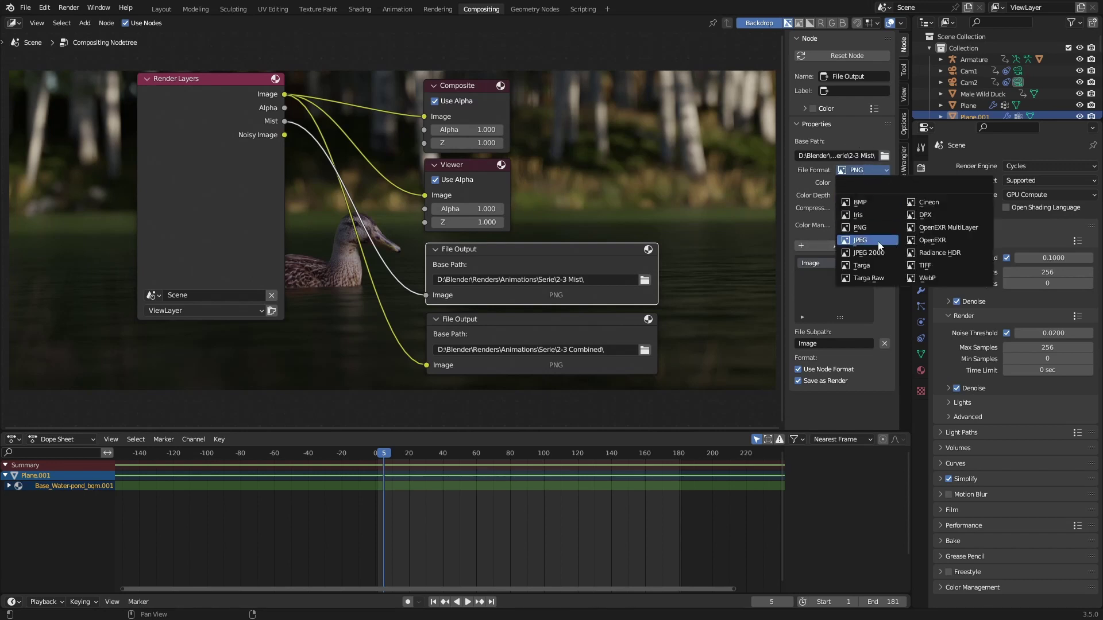
{"action": "left_click", "coordinate": [609, 345]}
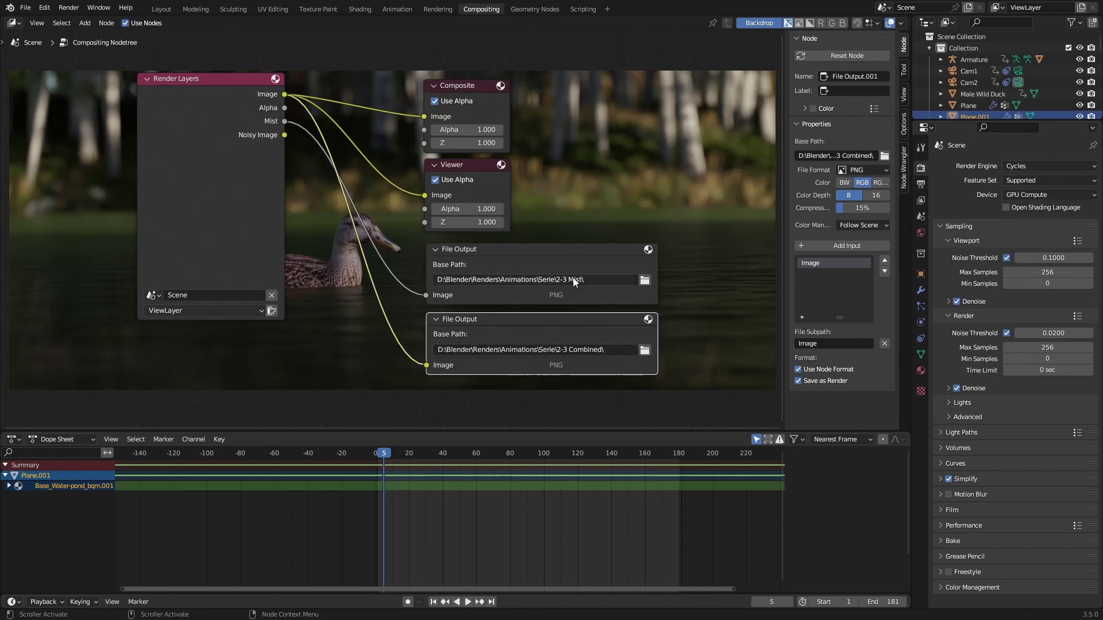
{"action": "left_click", "coordinate": [385, 95]}
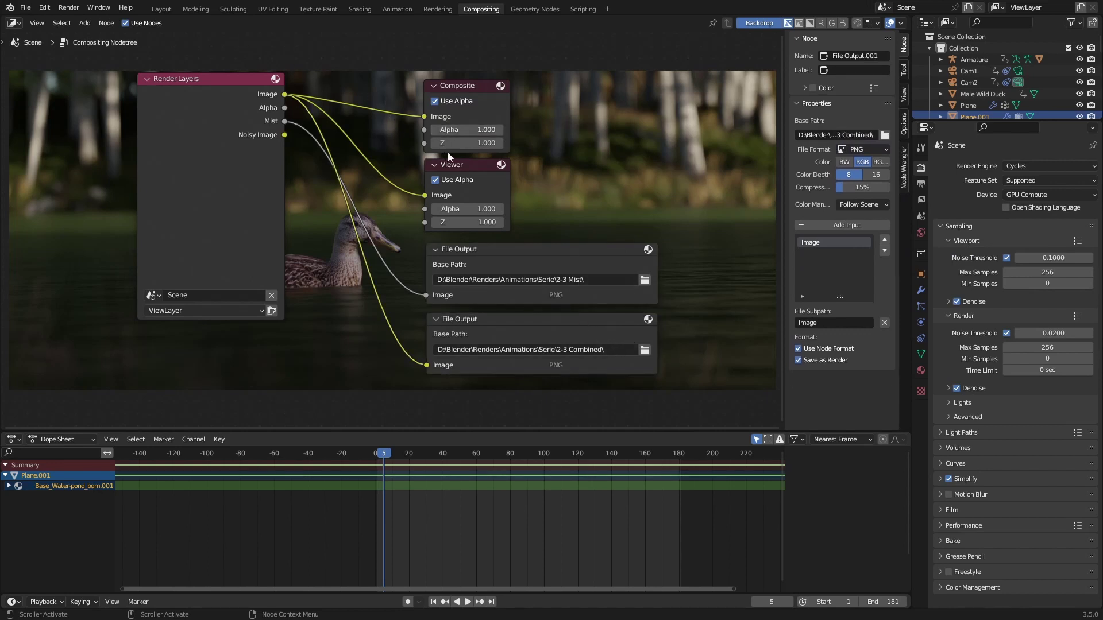
Return to the Layout workspace and start a new Video Editing file
{"action": "left_click", "coordinate": [166, 9]}
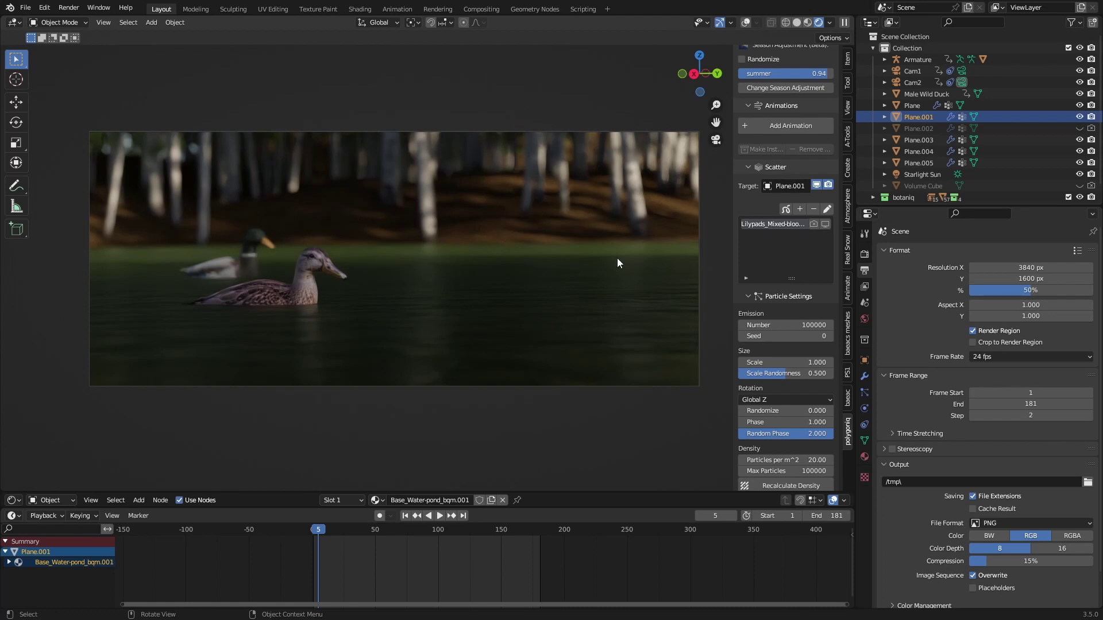
{"action": "left_click", "coordinate": [26, 8]}
{"action": "mouse_move", "coordinate": [31, 22]}
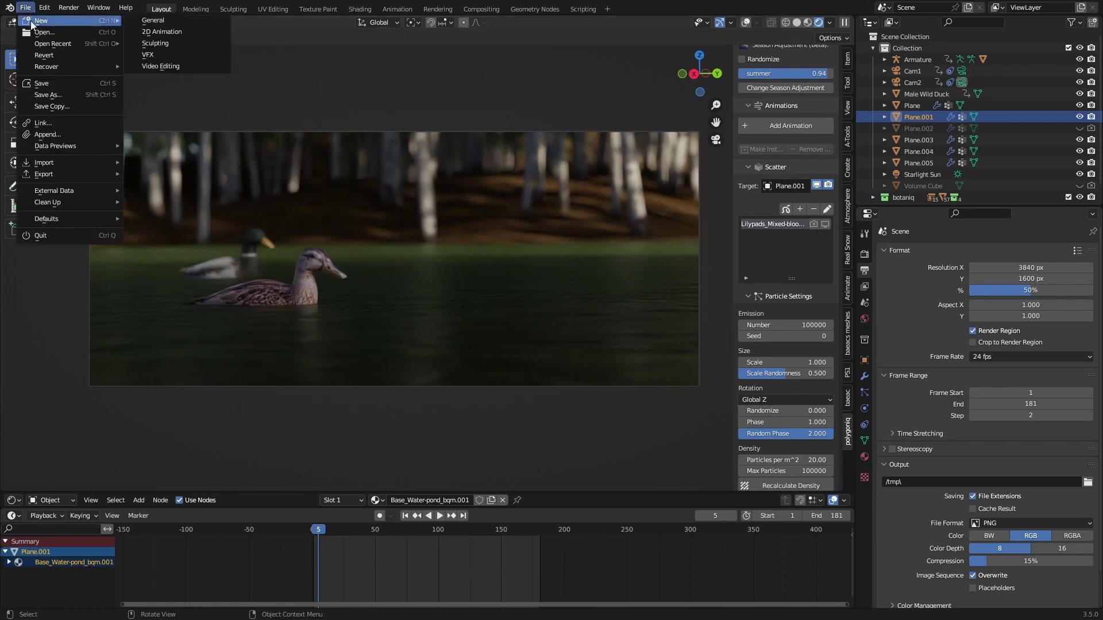
{"action": "left_click", "coordinate": [171, 67]}
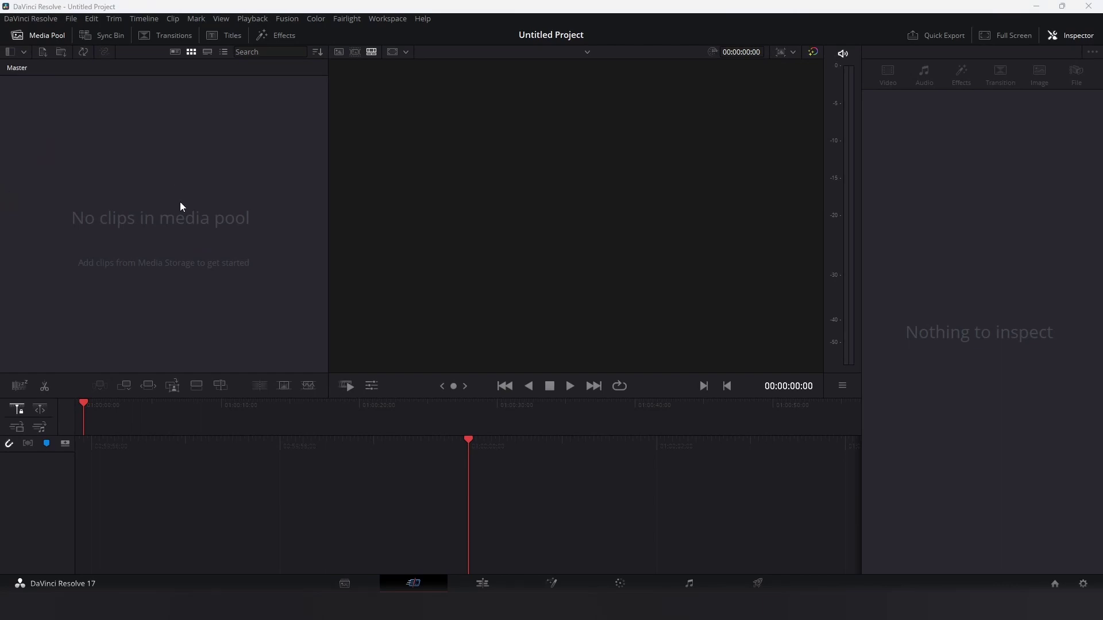
On Resolve's Media page, drag the rendered PNG frames into Media Storage
{"action": "left_click", "coordinate": [361, 583]}
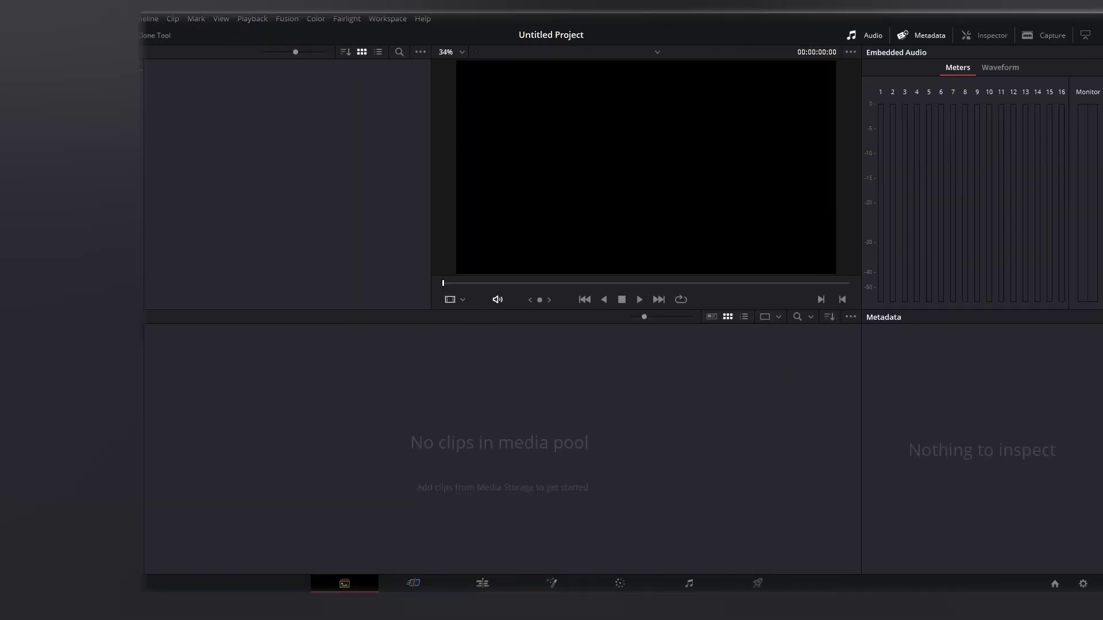
{"action": "left_click_drag", "start_coordinate": [138, 173], "coordinate": [264, 153]}
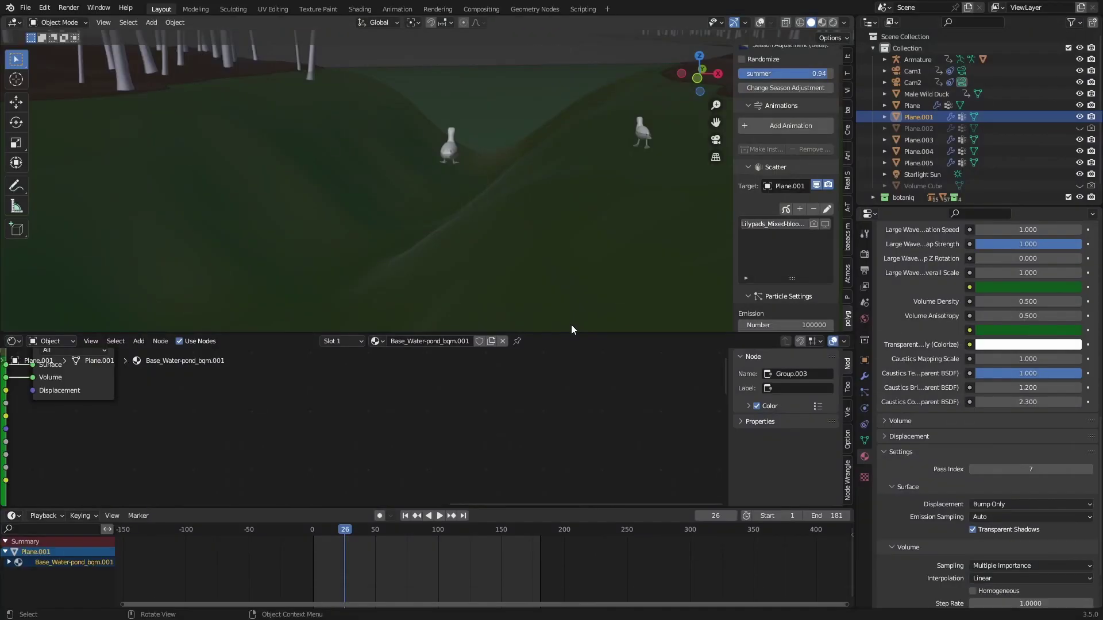
Start a new Video Editing file without saving the current one
{"action": "left_click", "coordinate": [26, 8]}
{"action": "mouse_move", "coordinate": [41, 21]}
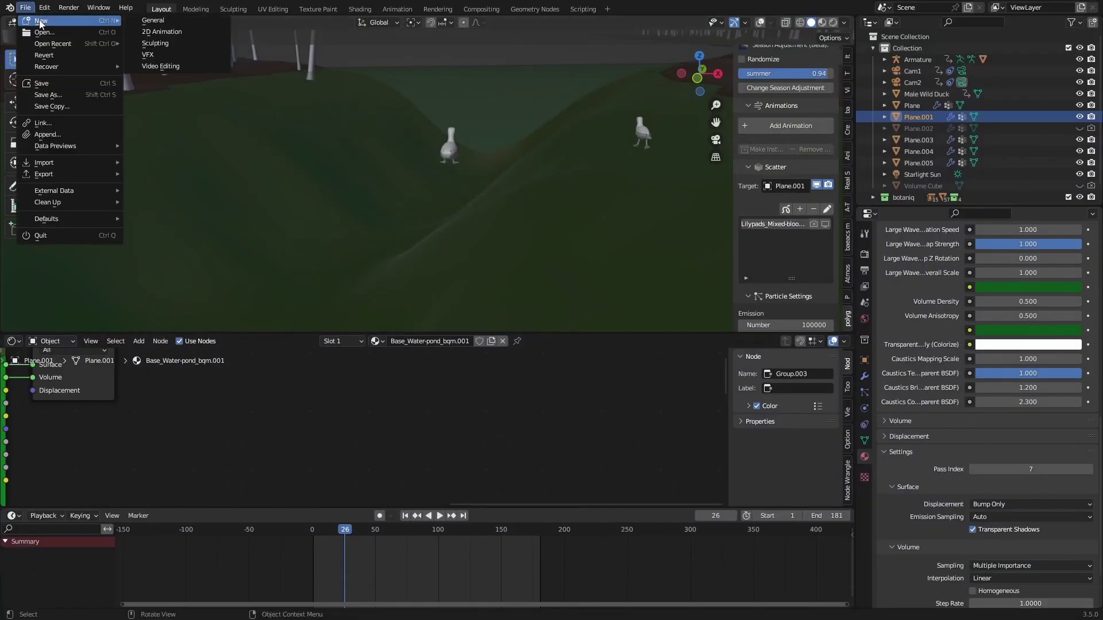
{"action": "left_click", "coordinate": [182, 67]}
{"action": "left_click", "coordinate": [574, 329]}
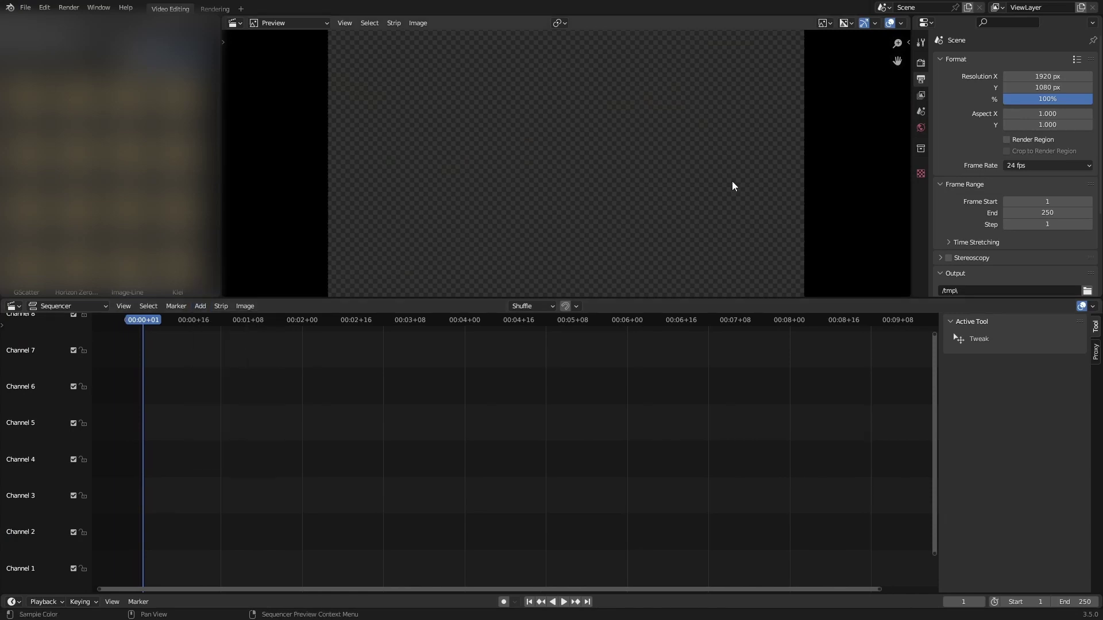
Add the rendered duck frames as an Image/Sequence strip
{"action": "left_click", "coordinate": [201, 309]}
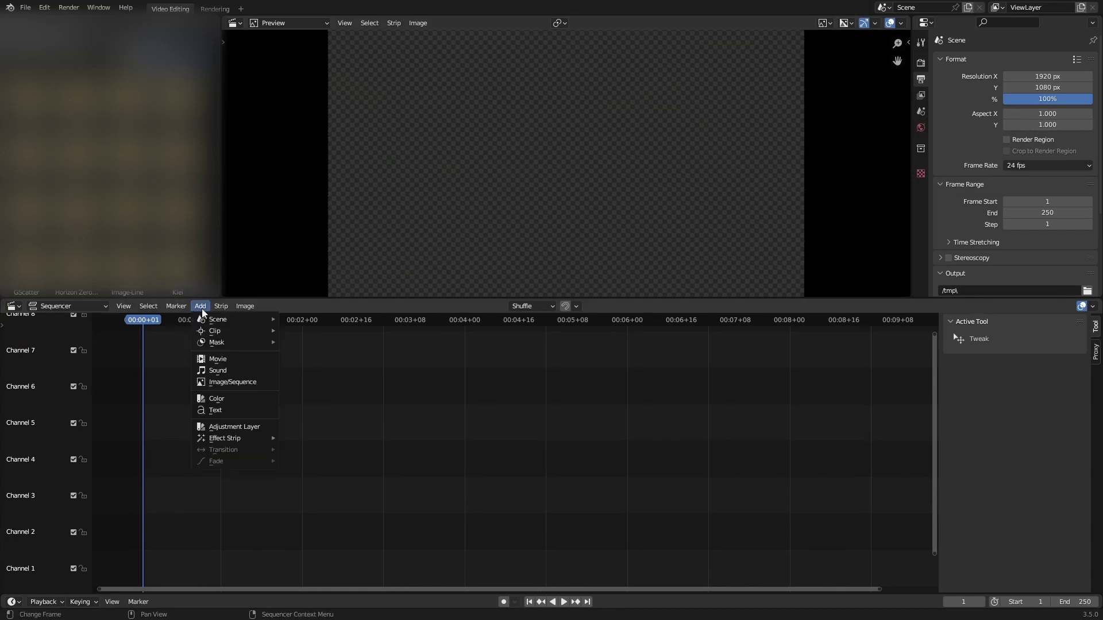
{"action": "left_click", "coordinate": [209, 382]}
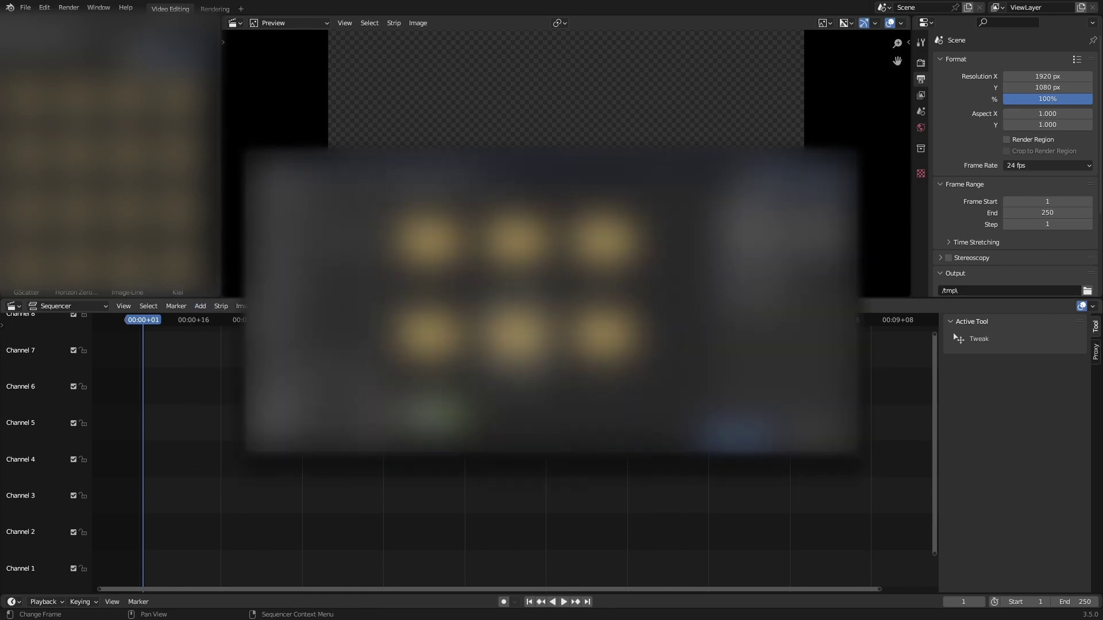
{"action": "left_click", "coordinate": [428, 310]}
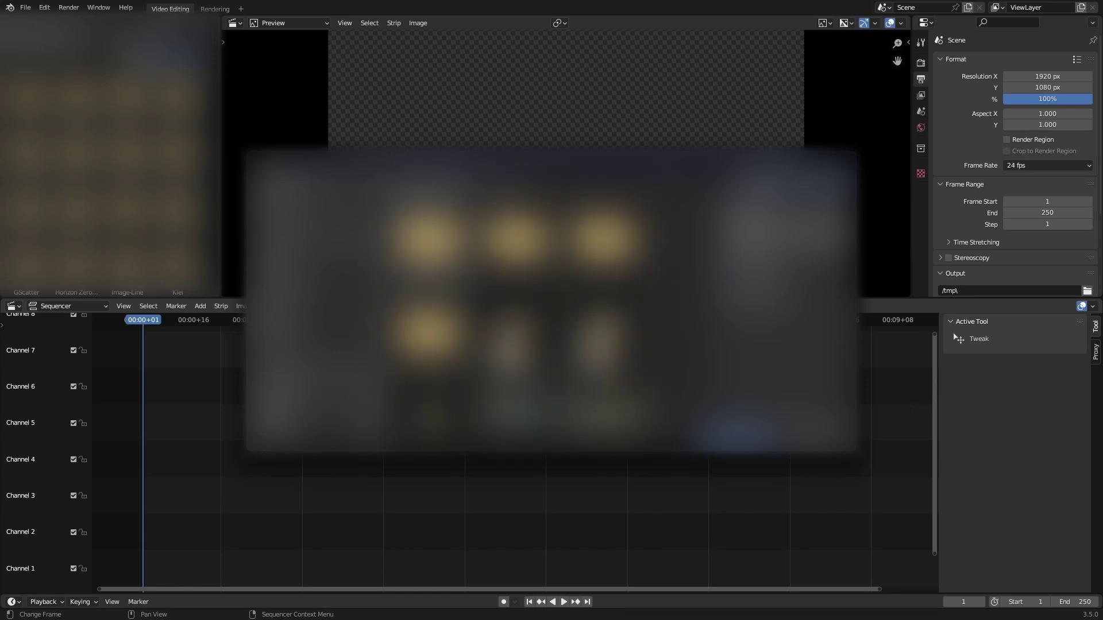
{"action": "key", "text": "Return"}
{"action": "key", "text": "Delete"}
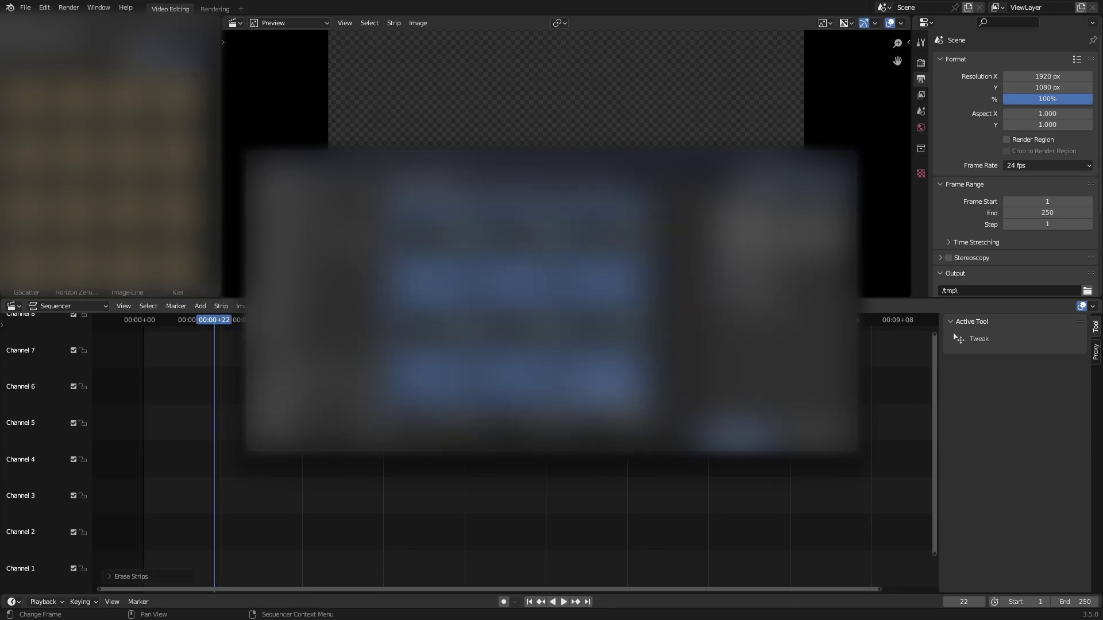
{"action": "key", "text": "Return"}
{"action": "left_click_drag", "start_coordinate": [310, 552], "coordinate": [197, 511]}
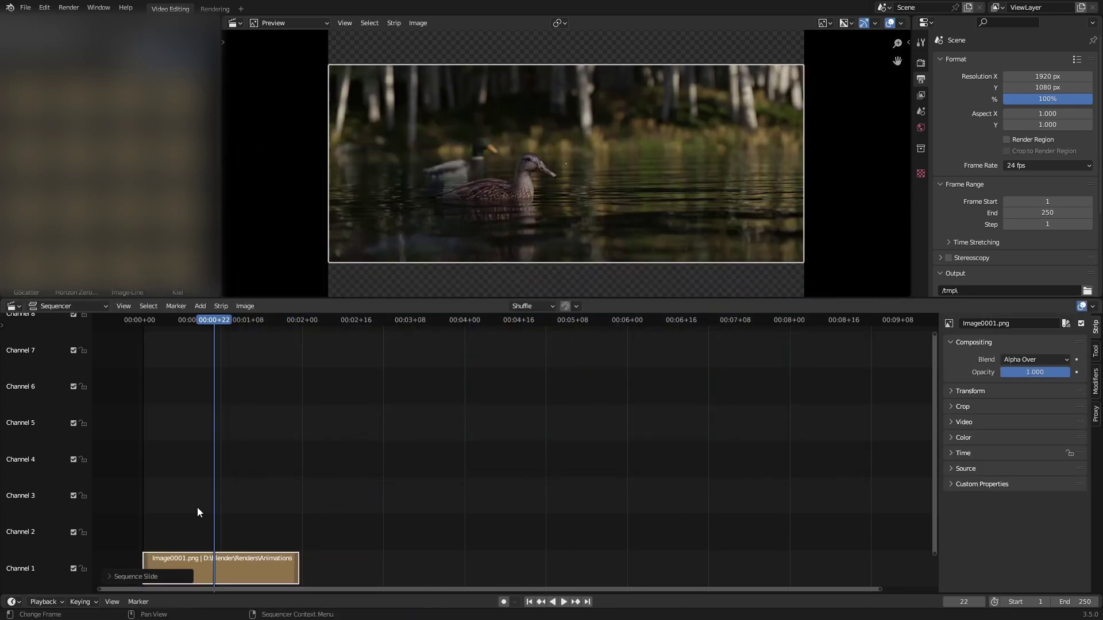
{"action": "left_click", "coordinate": [145, 320]}
{"action": "key", "text": "space"}
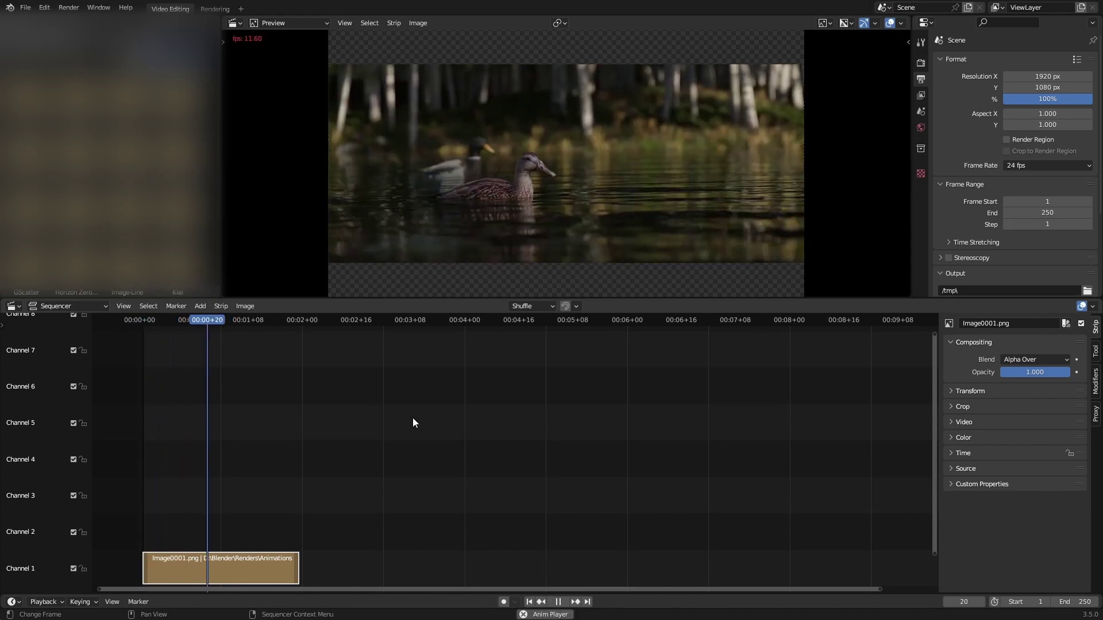
{"action": "left_click_drag", "start_coordinate": [210, 335], "coordinate": [278, 348]}
{"action": "key", "text": "space"}
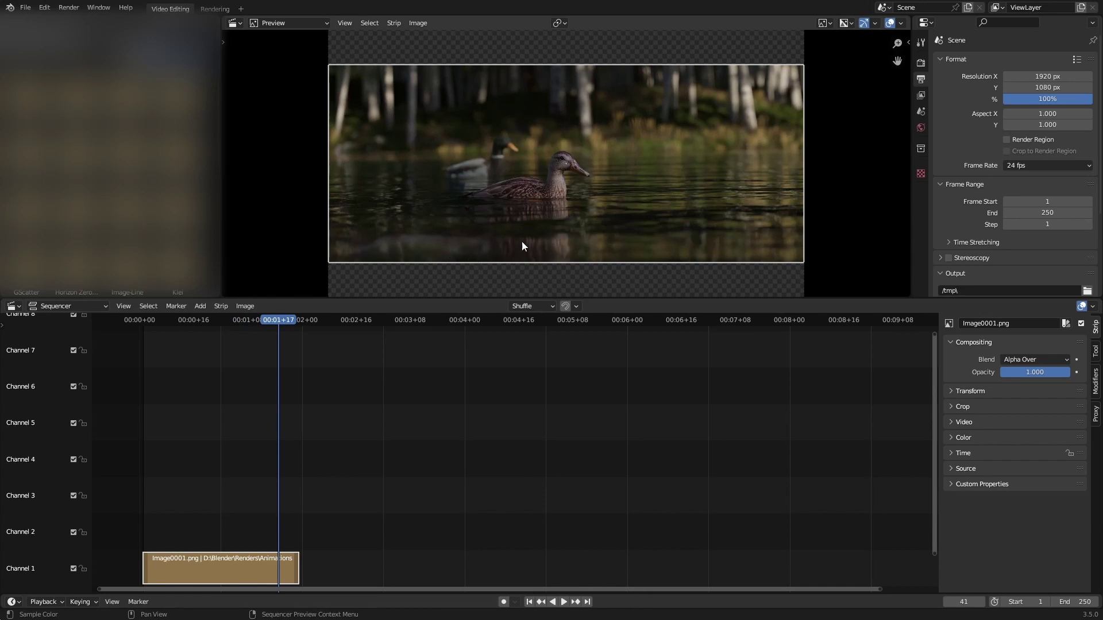
{"action": "key", "text": "space"}
{"action": "left_click_drag", "start_coordinate": [237, 325], "coordinate": [191, 325]}
{"action": "key", "text": "Escape"}
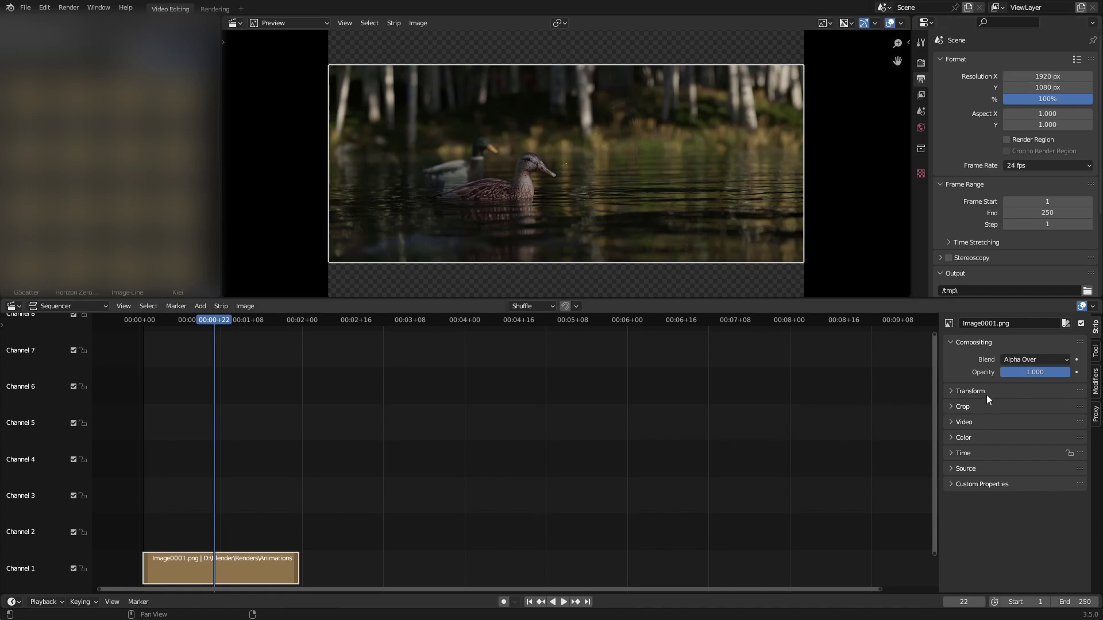
Check the strip's source details and set the output height to 800 px
{"action": "left_click", "coordinate": [968, 468]}
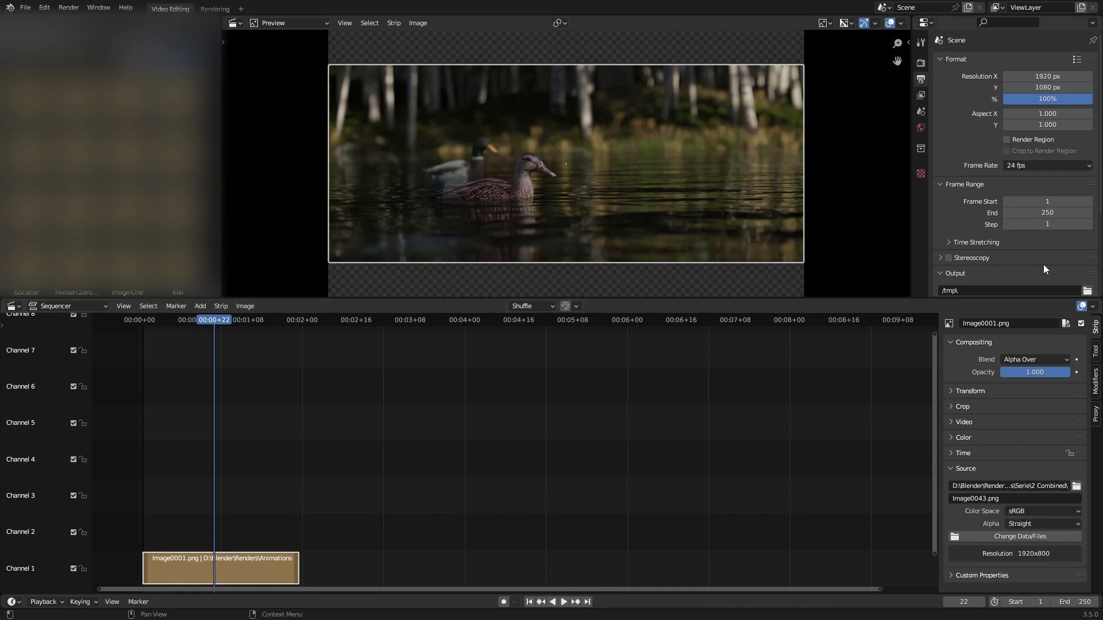
{"action": "left_click", "coordinate": [1047, 87]}
{"action": "type", "text": "800"}
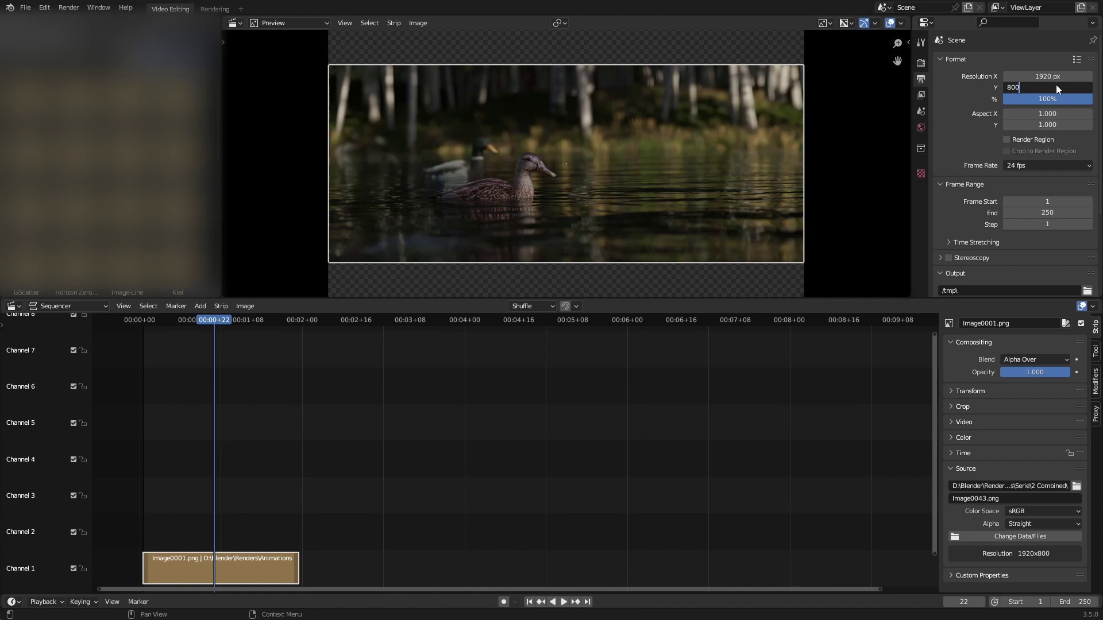
{"action": "key", "text": "Return"}
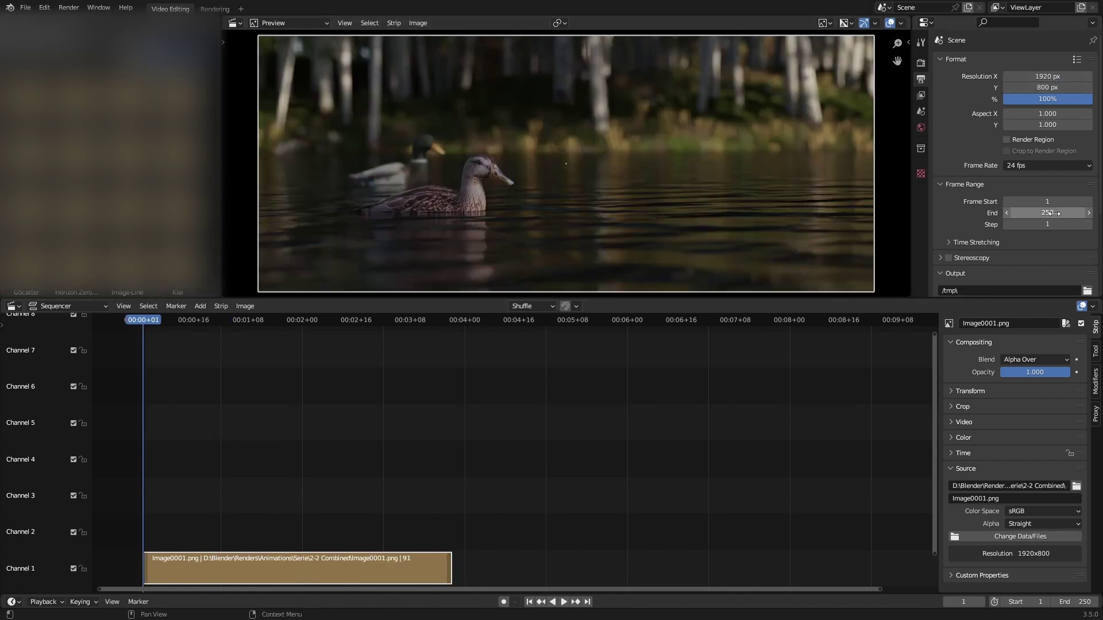
Set the End frame to 180, halve it to 90, then add 1 for 91
{"action": "double_click", "coordinate": [1043, 213]}
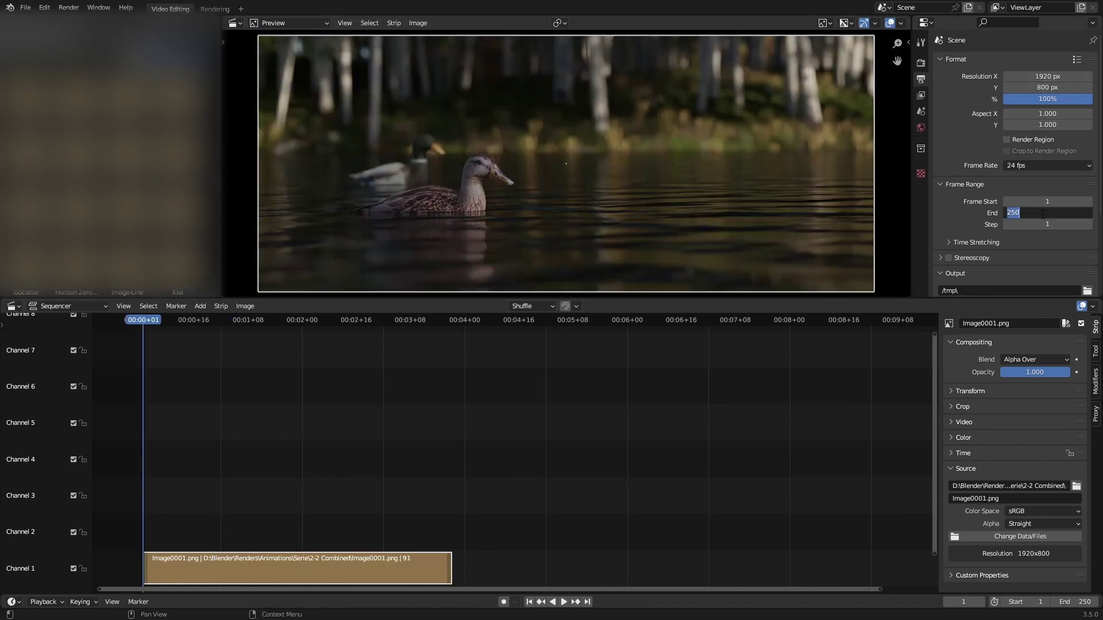
{"action": "type", "text": "180"}
{"action": "key", "text": "Return"}
{"action": "left_click", "coordinate": [1041, 212]}
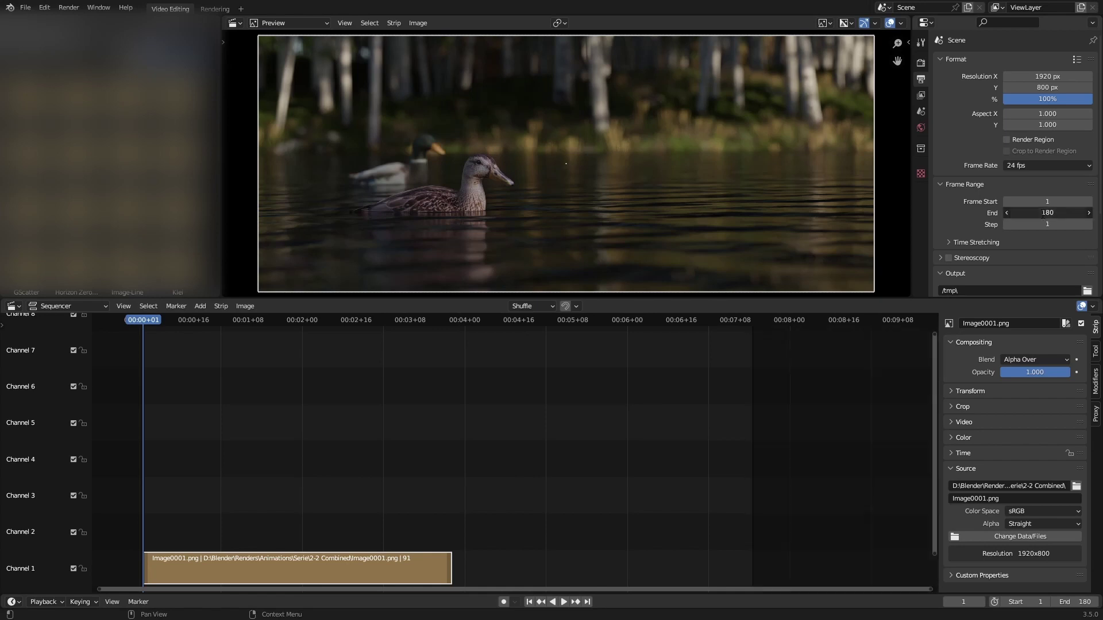
{"action": "type", "text": "/2"}
{"action": "key", "text": "Return"}
{"action": "left_click", "coordinate": [1047, 211]}
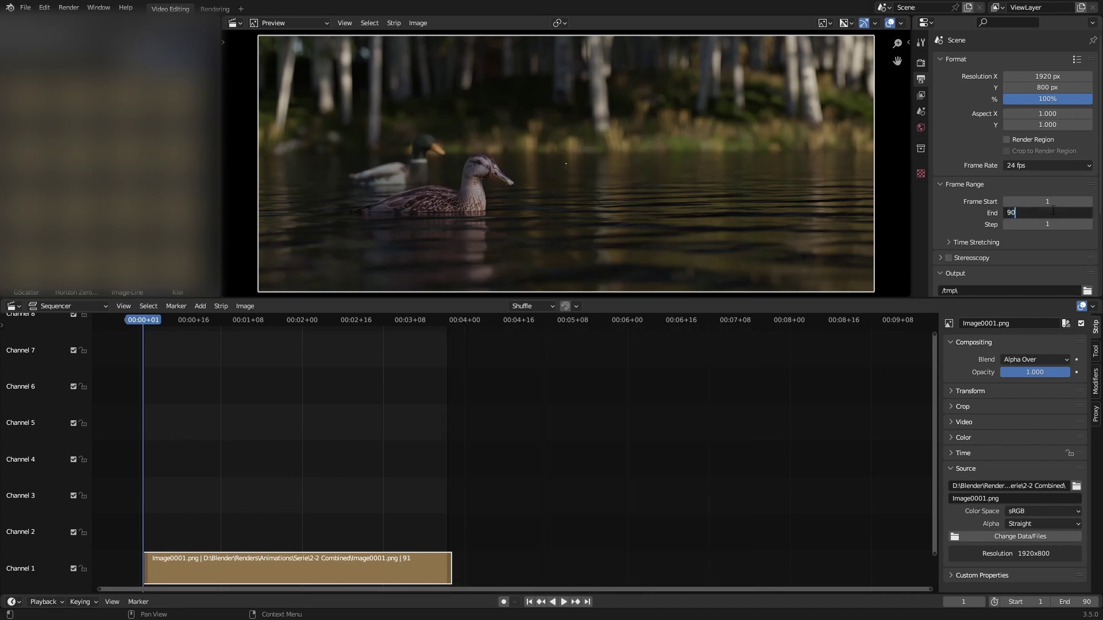
{"action": "type", "text": "+1"}
{"action": "key", "text": "Return"}
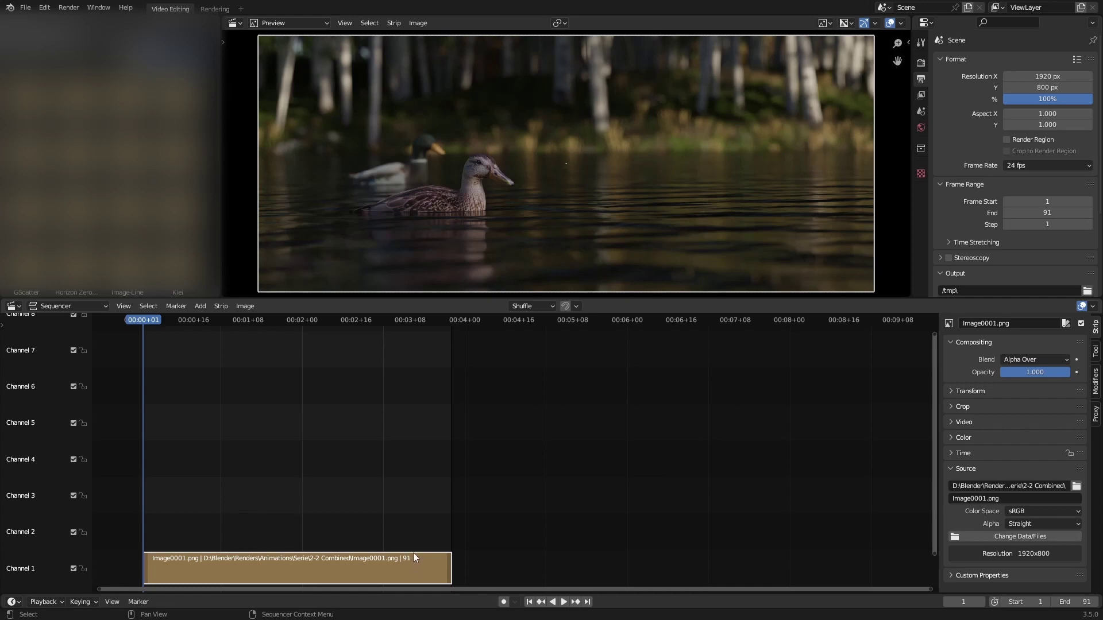
Set a custom 12 fps frame rate and play the duck strip back at that speed
{"action": "key", "text": "space"}
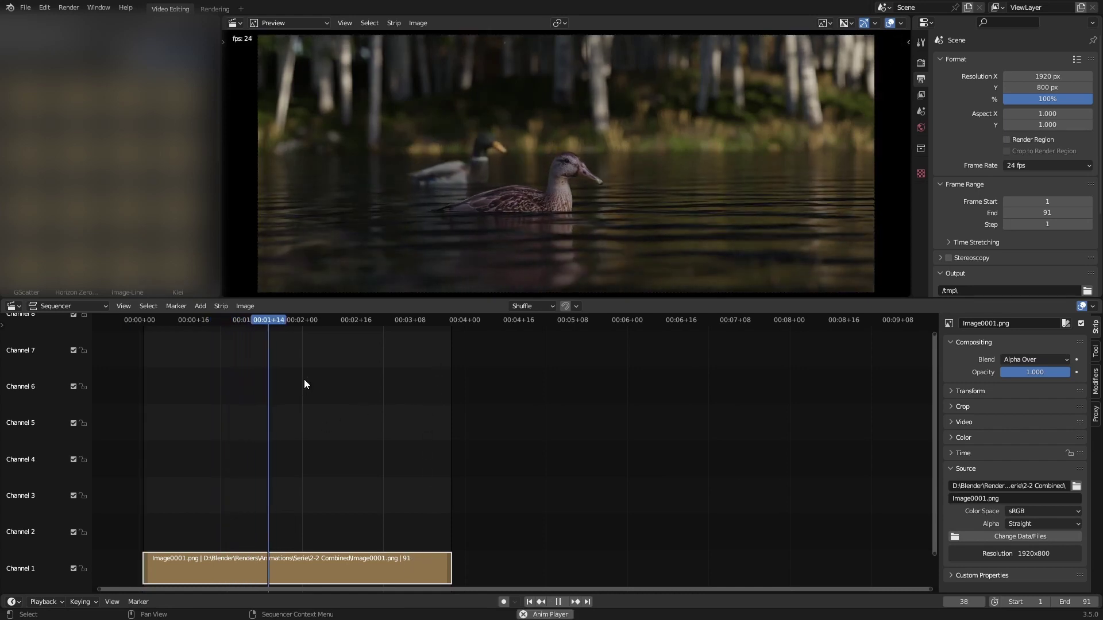
{"action": "key", "text": "Escape"}
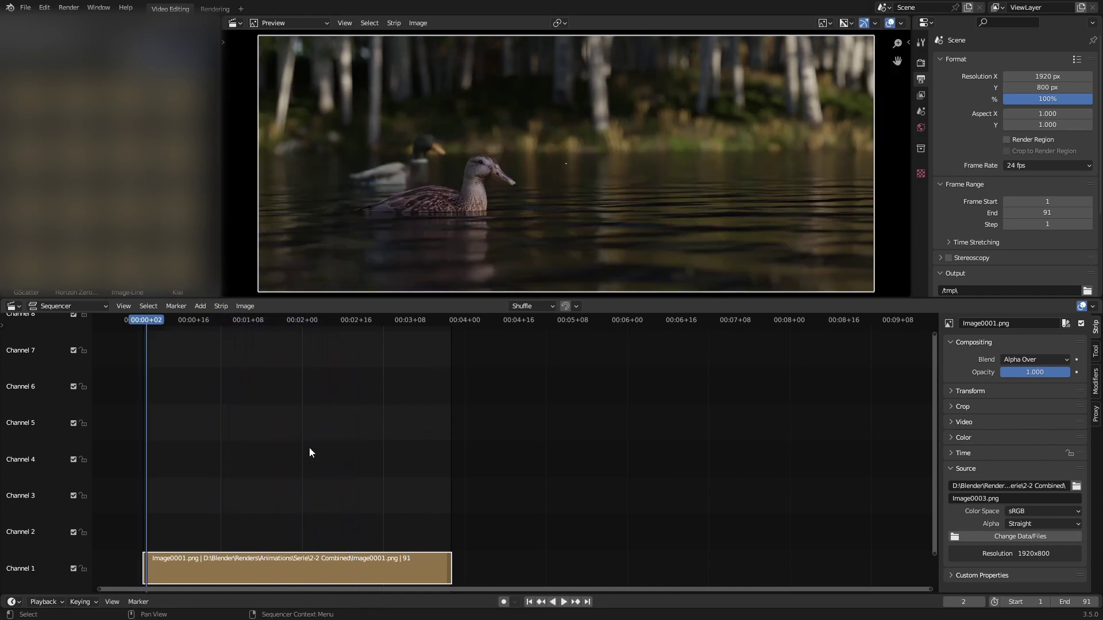
{"action": "left_click", "coordinate": [1029, 166]}
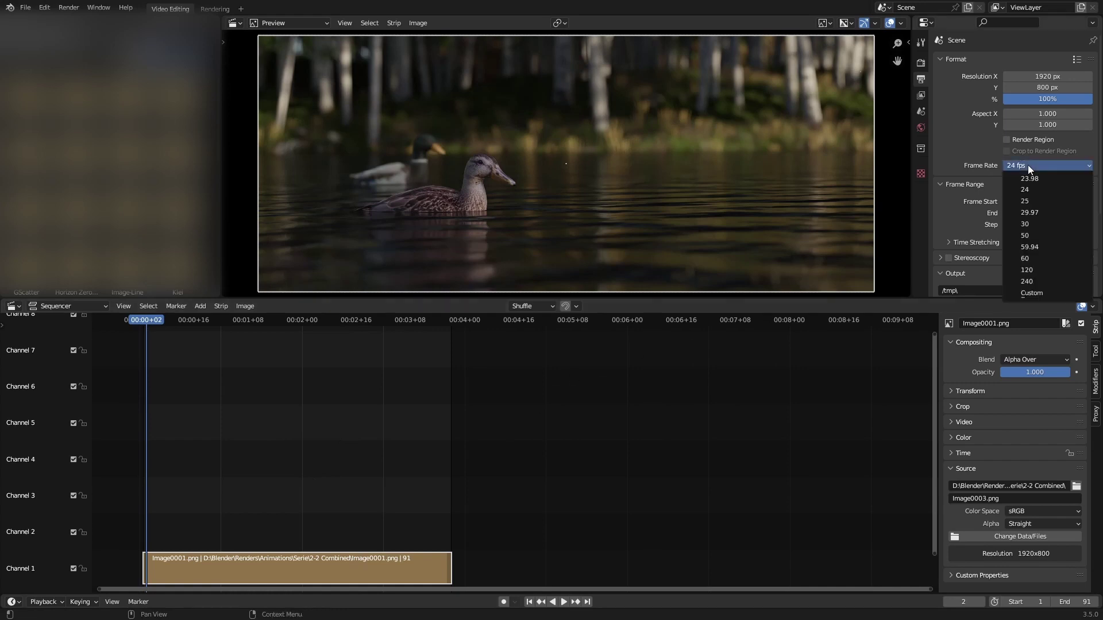
{"action": "left_click", "coordinate": [1036, 161]}
{"action": "left_click", "coordinate": [1025, 164]}
{"action": "left_click", "coordinate": [1029, 292]}
{"action": "left_click", "coordinate": [1062, 179]}
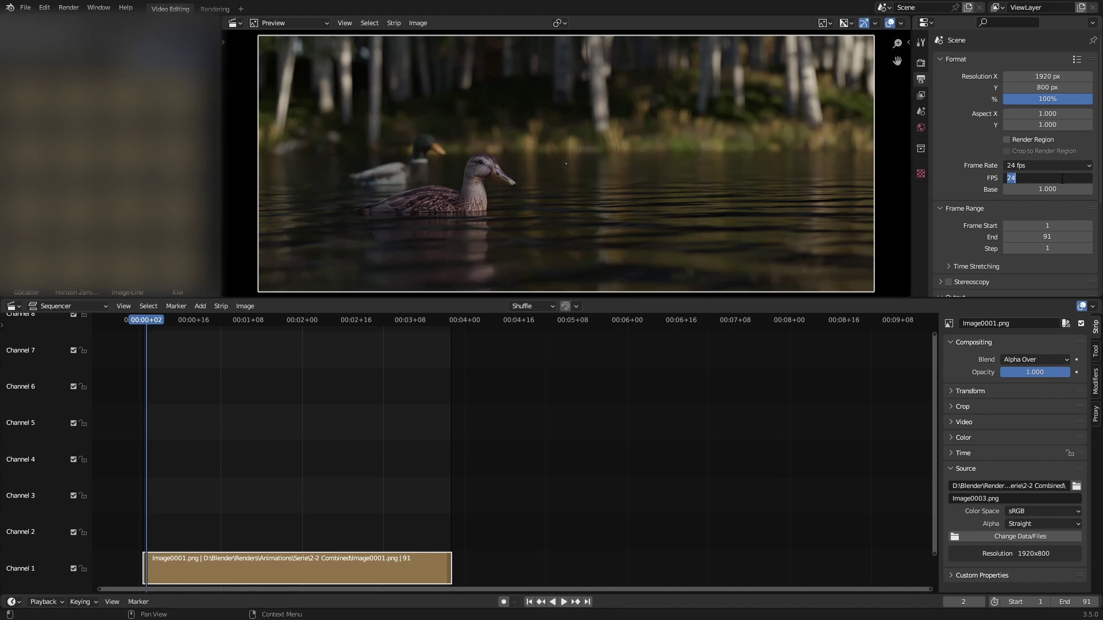
{"action": "type", "text": "12"}
{"action": "key", "text": "Return"}
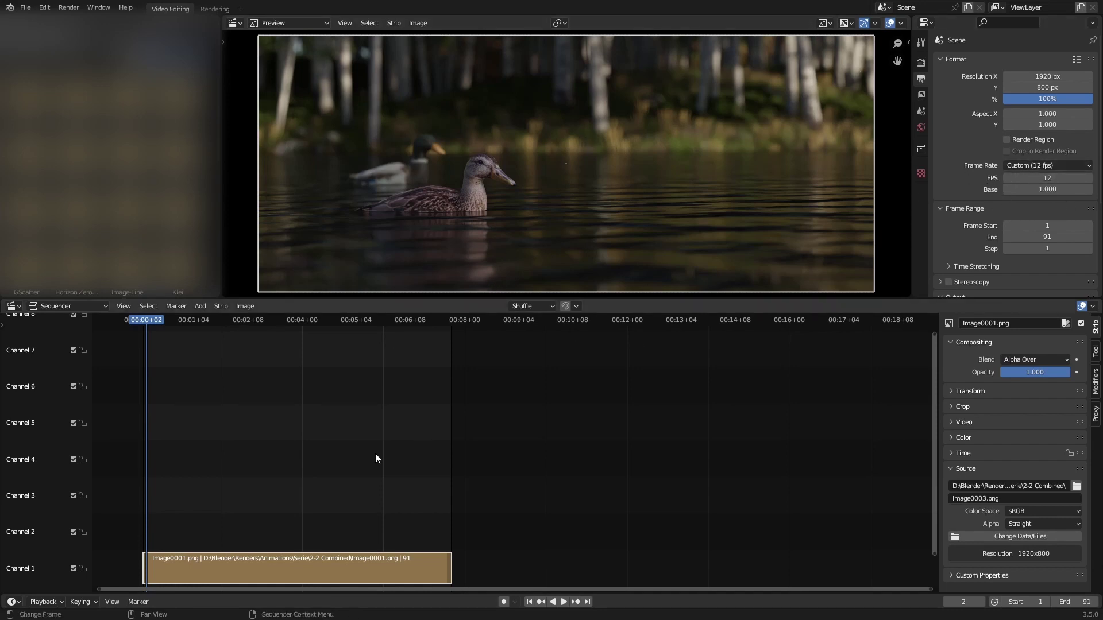
{"action": "key", "text": "space"}
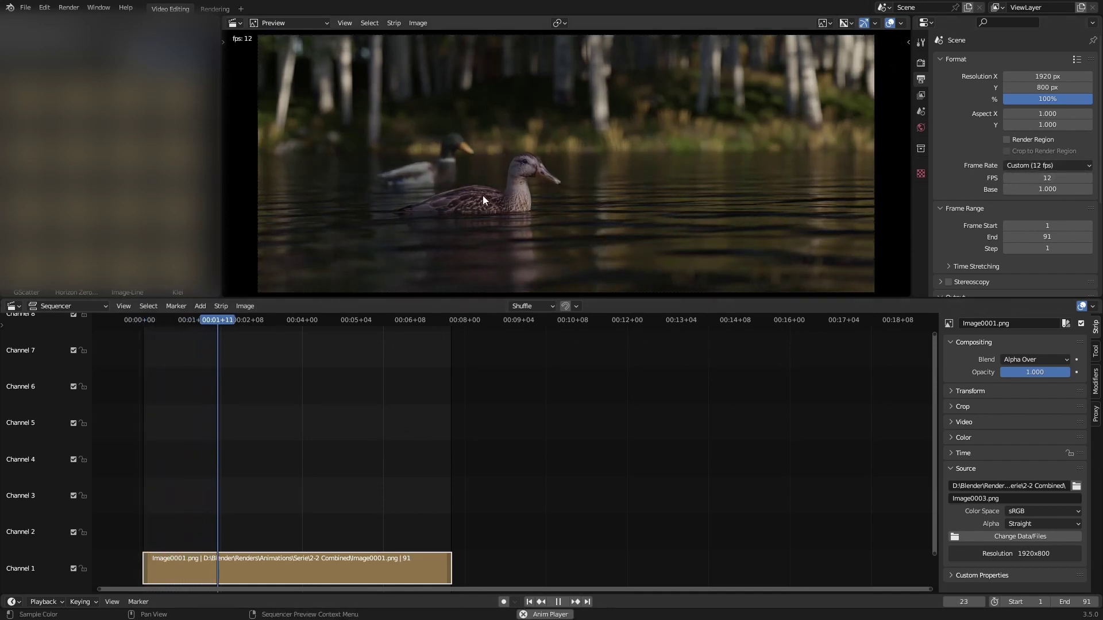
{"action": "left_click_drag", "start_coordinate": [448, 319], "coordinate": [305, 342]}
Stop playback and confirm FFmpeg Video output with MPEG-4 container and H.264 encoding
{"action": "key", "text": "Escape"}
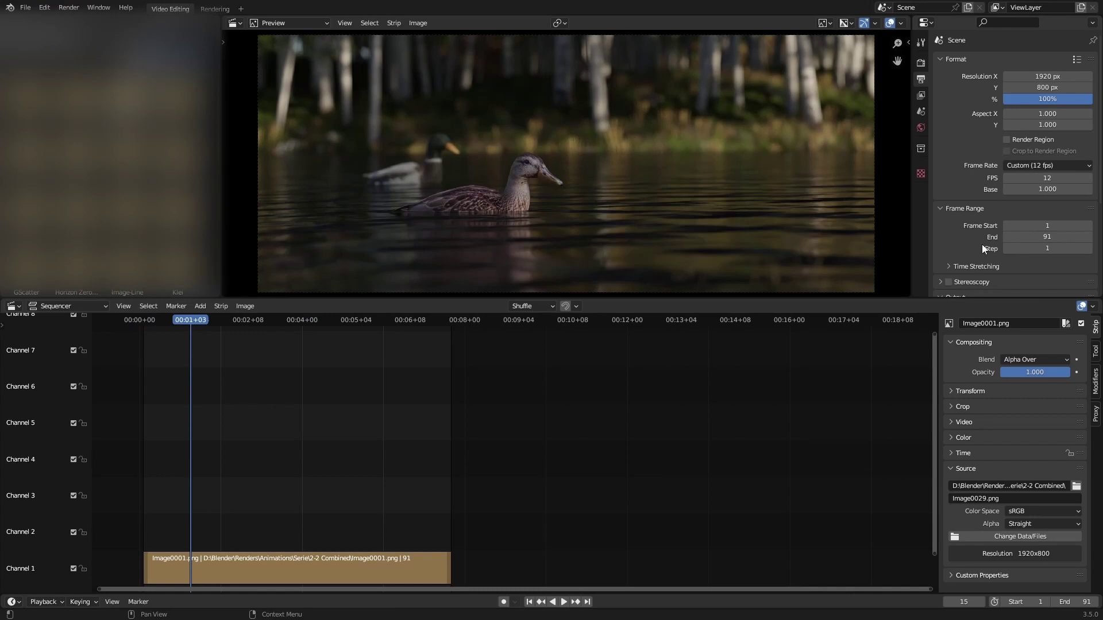
{"action": "scroll", "coordinate": [971, 132], "scroll_direction": "down", "scroll_amount": 6}
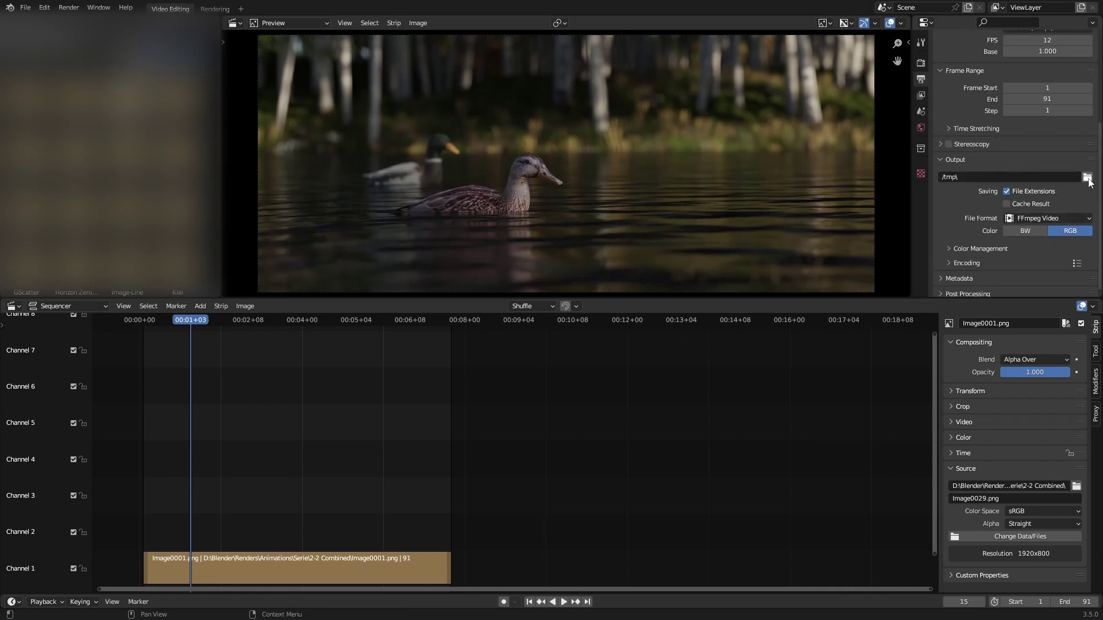
{"action": "left_click", "coordinate": [1019, 216]}
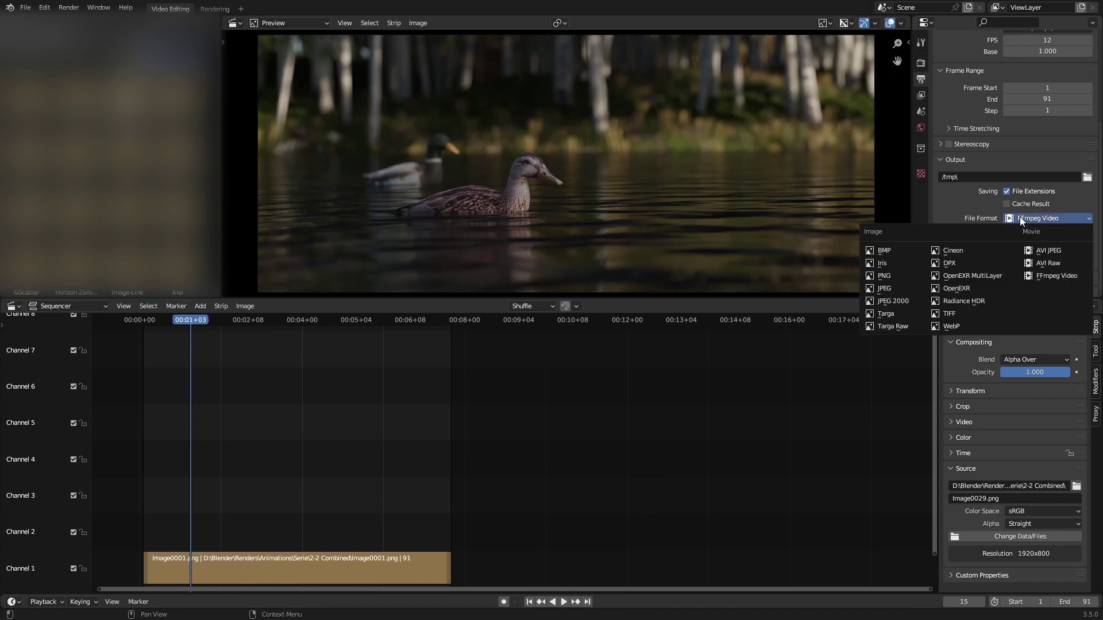
{"action": "left_click", "coordinate": [1019, 217]}
{"action": "left_click", "coordinate": [977, 261]}
{"action": "scroll", "coordinate": [976, 260], "scroll_direction": "down", "scroll_amount": 2}
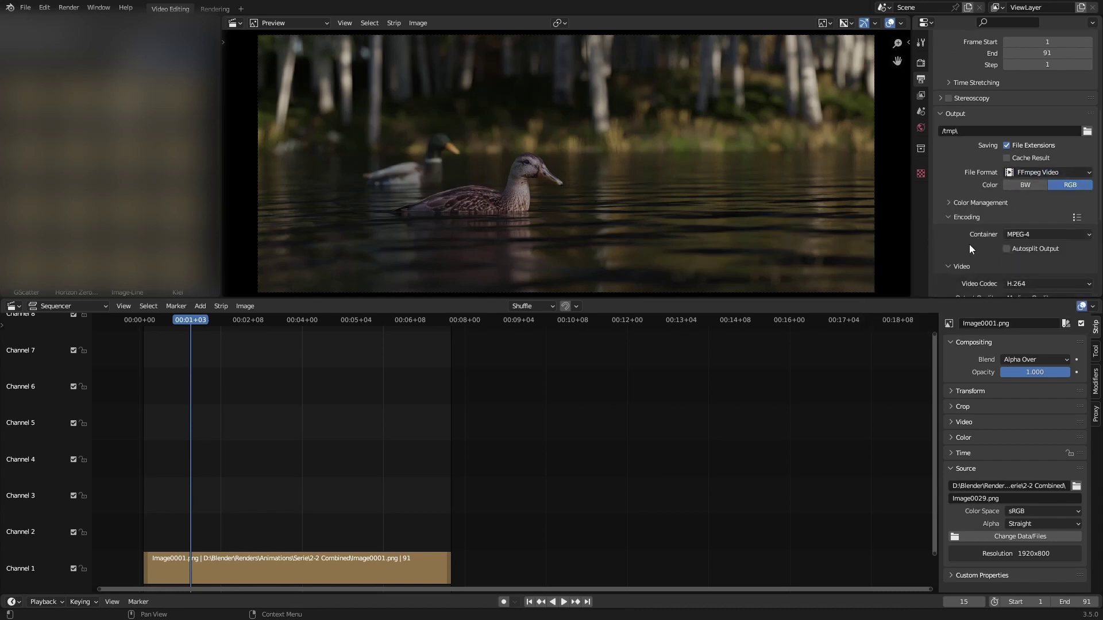
{"action": "left_click", "coordinate": [69, 7]}
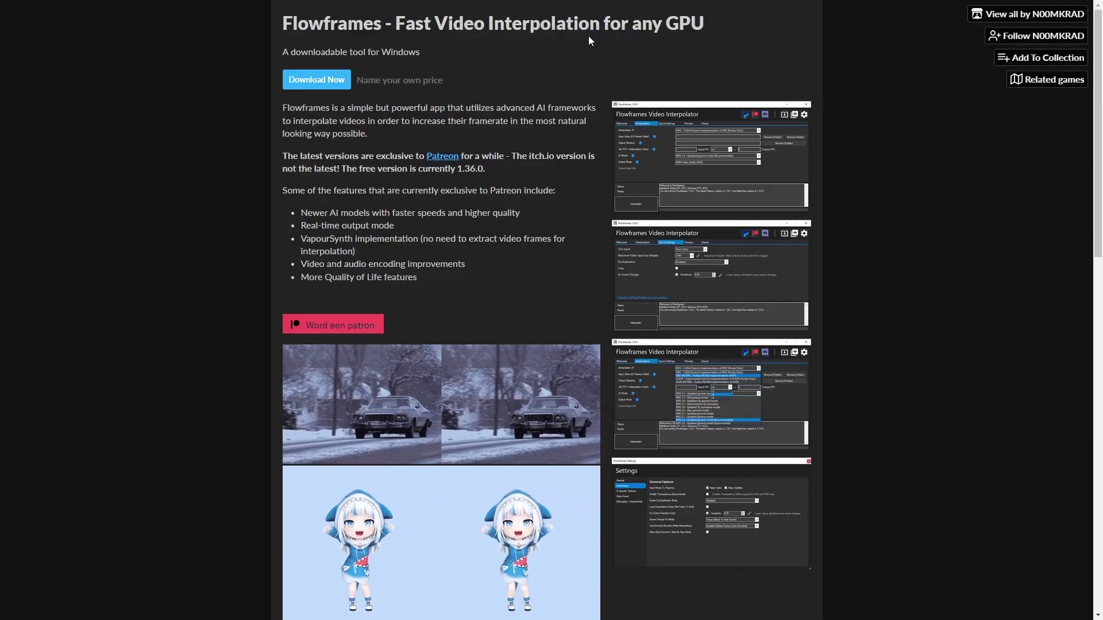
Download the Flowframes web installer, choosing 'No thanks, just take me to the downloads'
{"action": "left_click", "coordinate": [327, 81]}
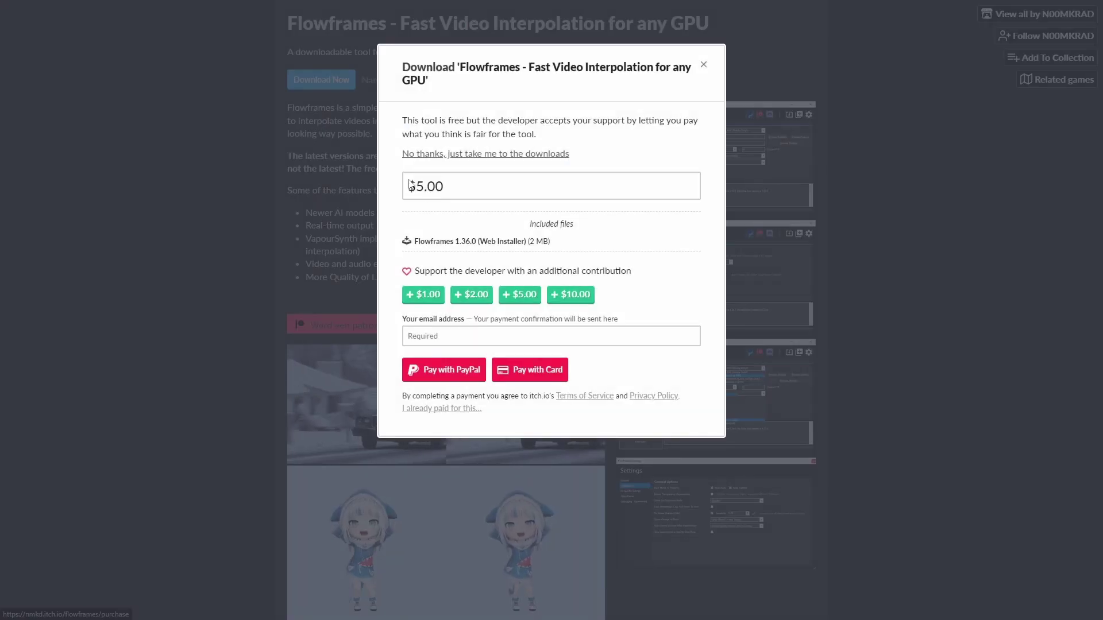
{"action": "left_click", "coordinate": [432, 155]}
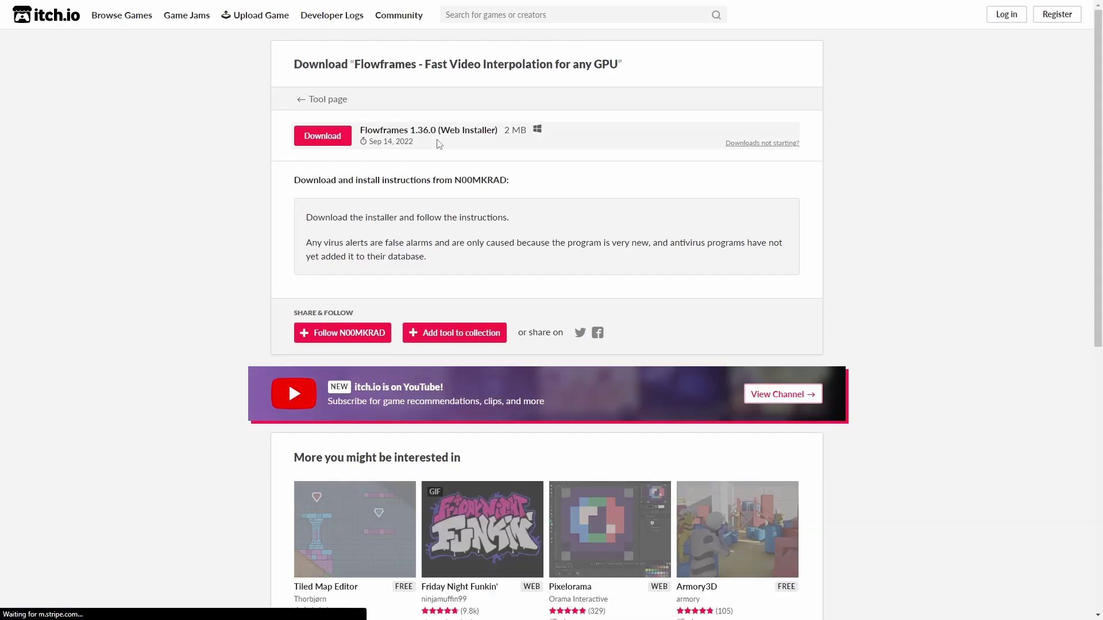
{"action": "left_click", "coordinate": [322, 138]}
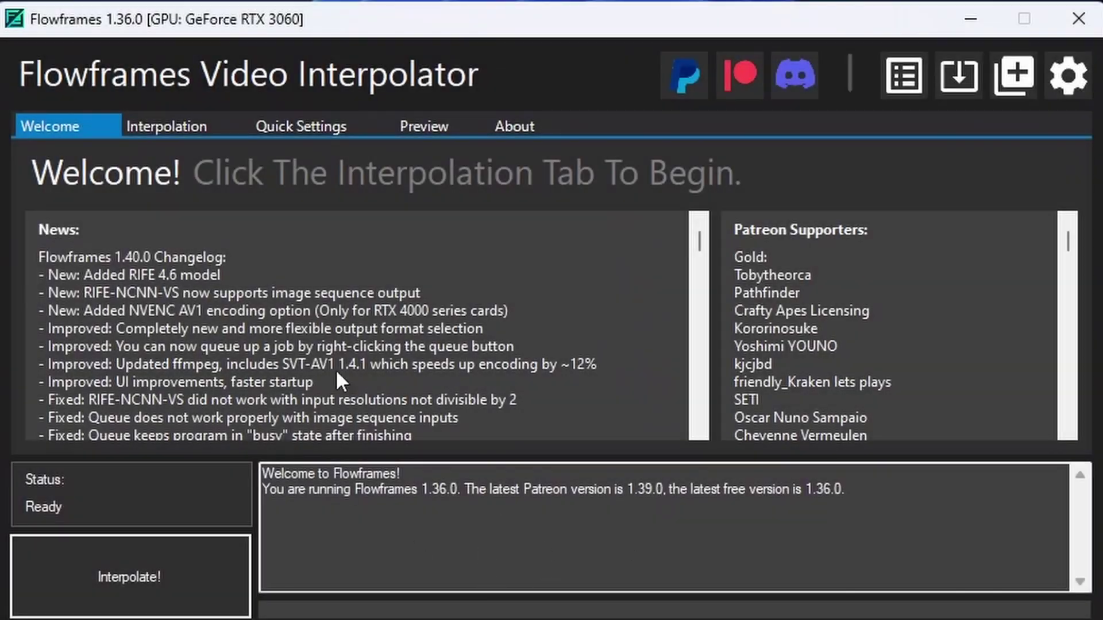
Keep 12 fps input with an x2 multiplier for 24 FPS, using RIFE - CUDA/Pytorch interpolation
{"action": "left_click", "coordinate": [142, 129]}
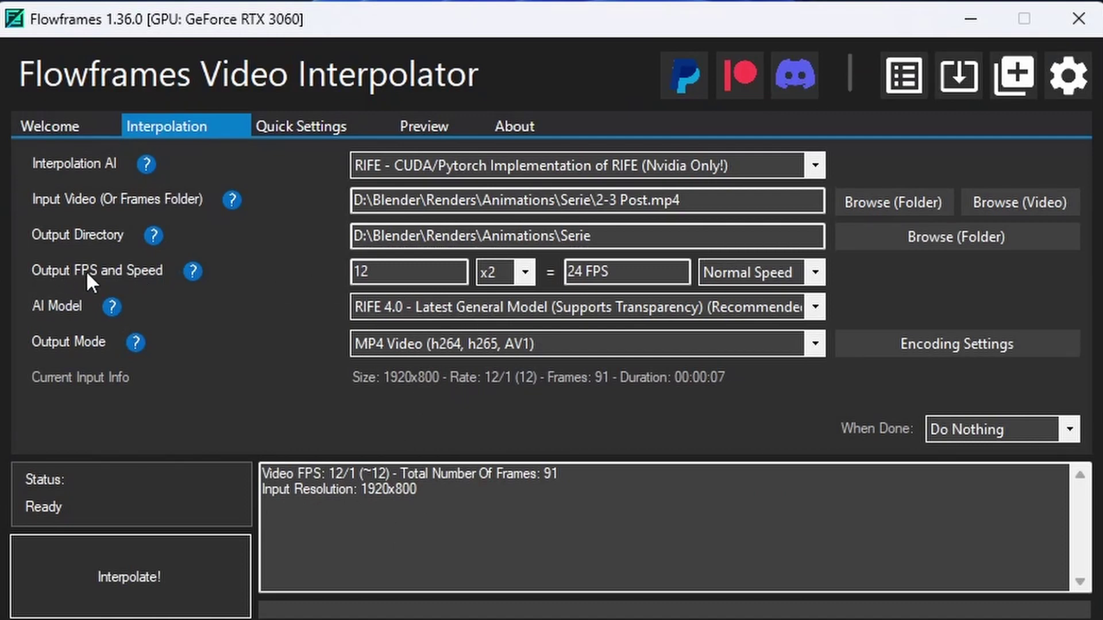
{"action": "left_click", "coordinate": [410, 277]}
{"action": "left_click", "coordinate": [505, 277]}
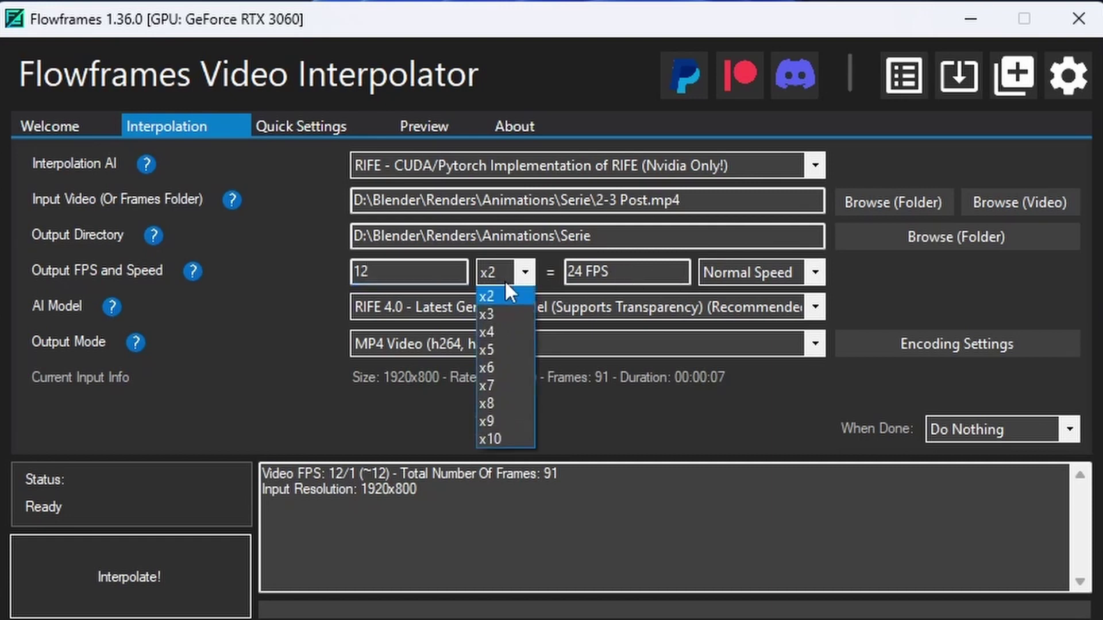
{"action": "left_click", "coordinate": [497, 438]}
{"action": "key", "text": "Home"}
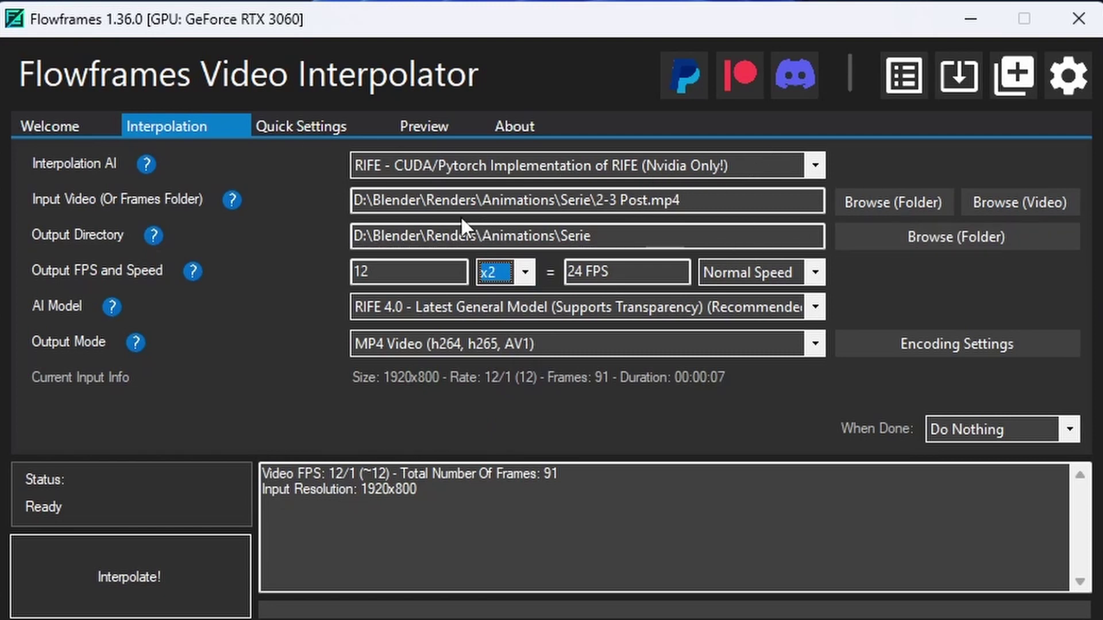
{"action": "left_click", "coordinate": [398, 165]}
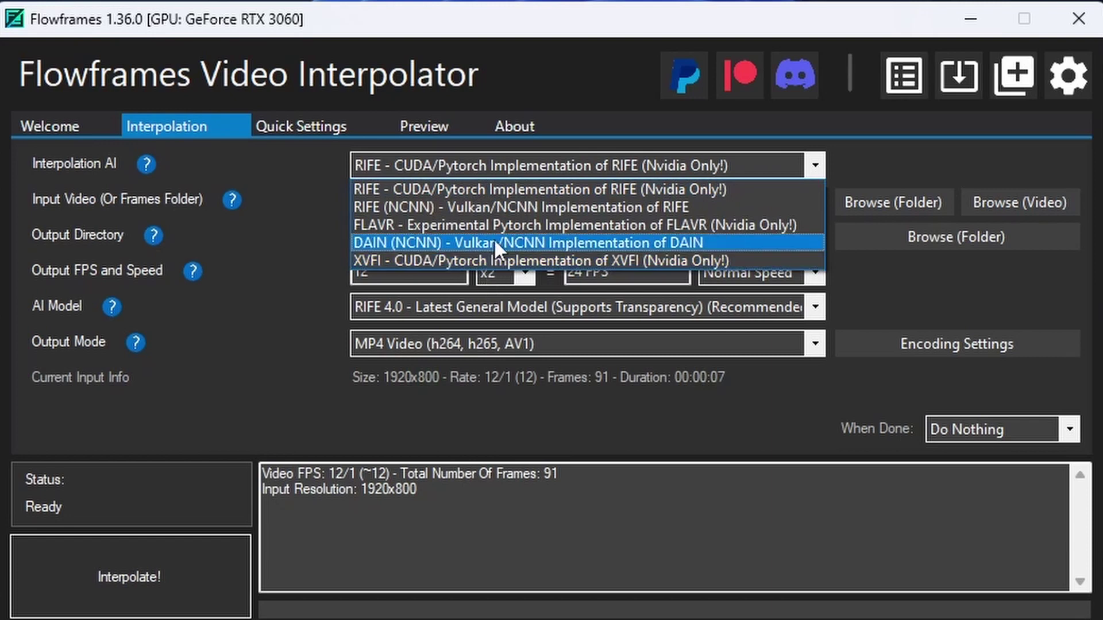
{"action": "left_click", "coordinate": [471, 192]}
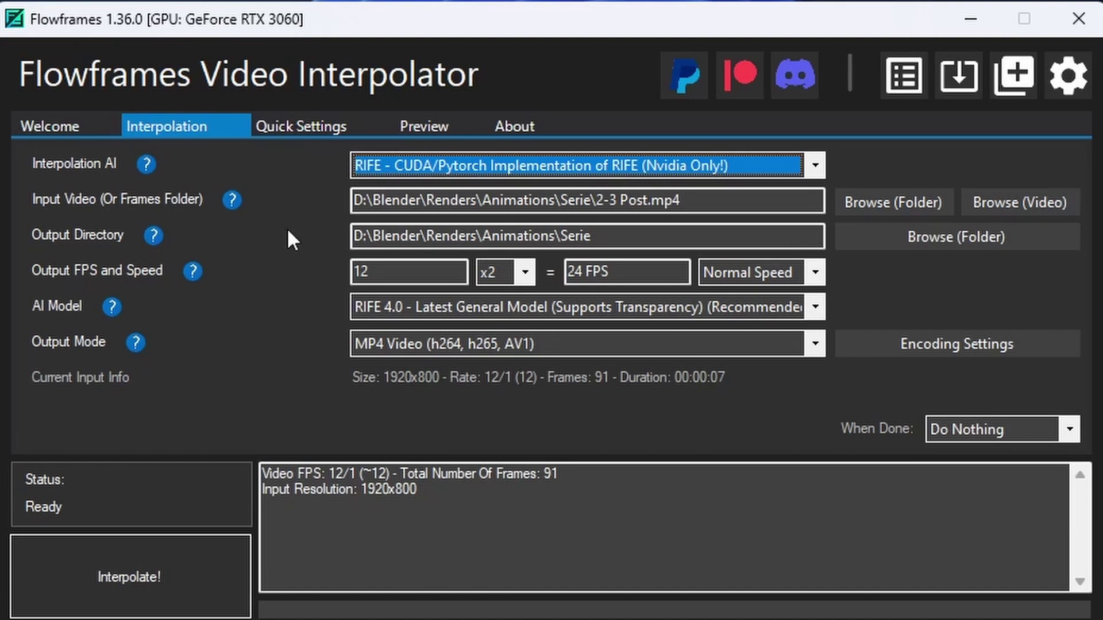
Start interpolating the duck clip to 24 FPS with Interpolate!
{"action": "left_click", "coordinate": [166, 588]}
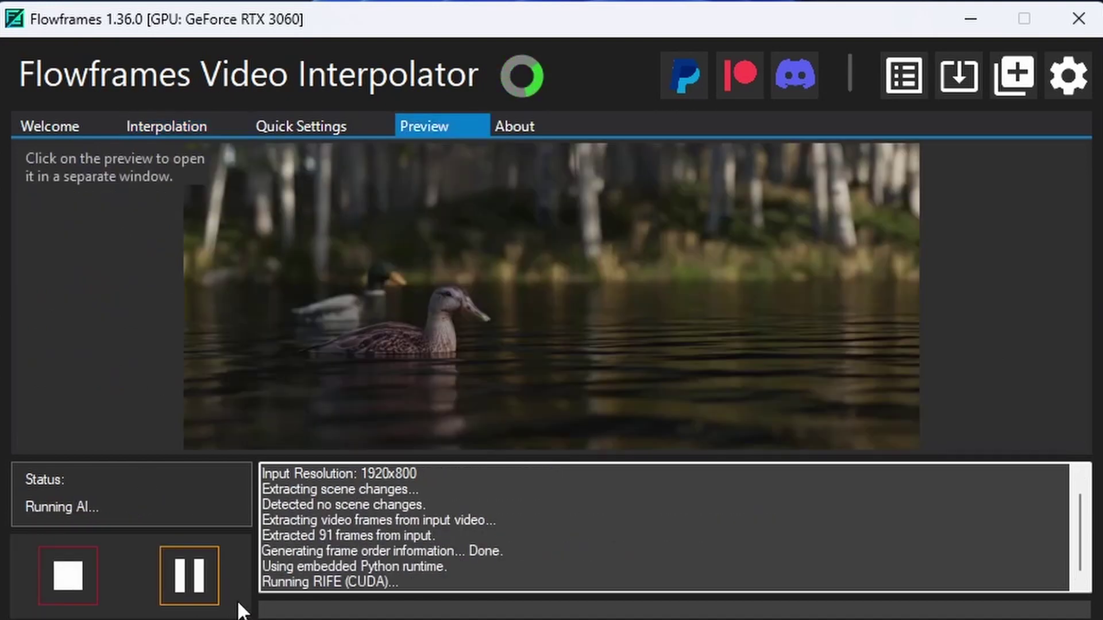